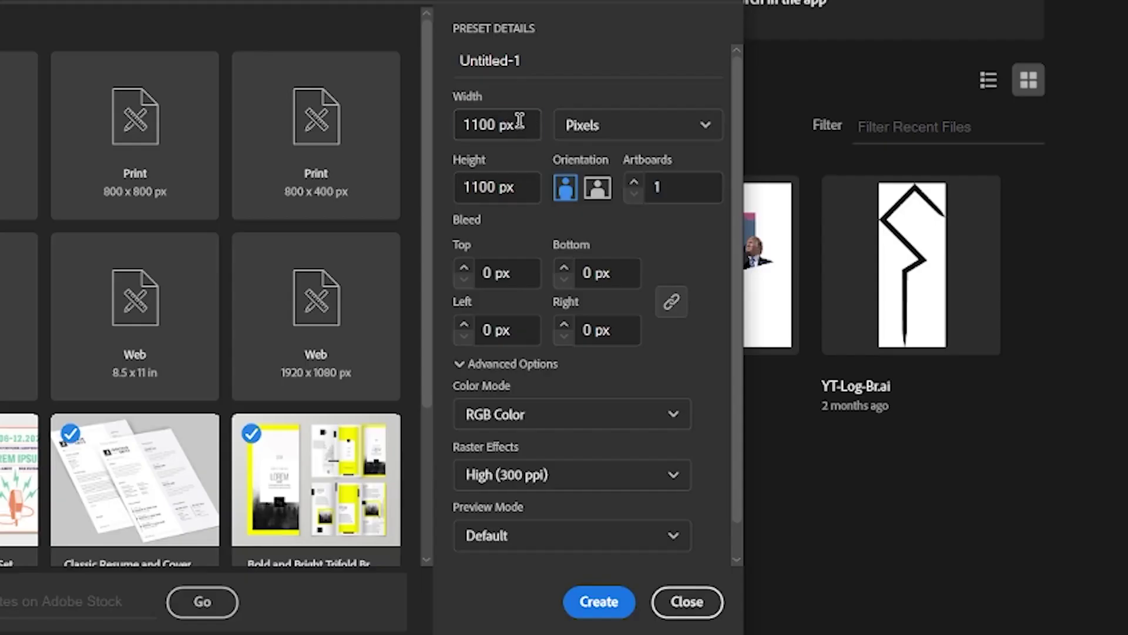
Step: Configure the new document in pixels, with RGB Color mode and High (300 ppi) raster effects
left_click(702, 242)
left_click(702, 271)
left_click(573, 417)
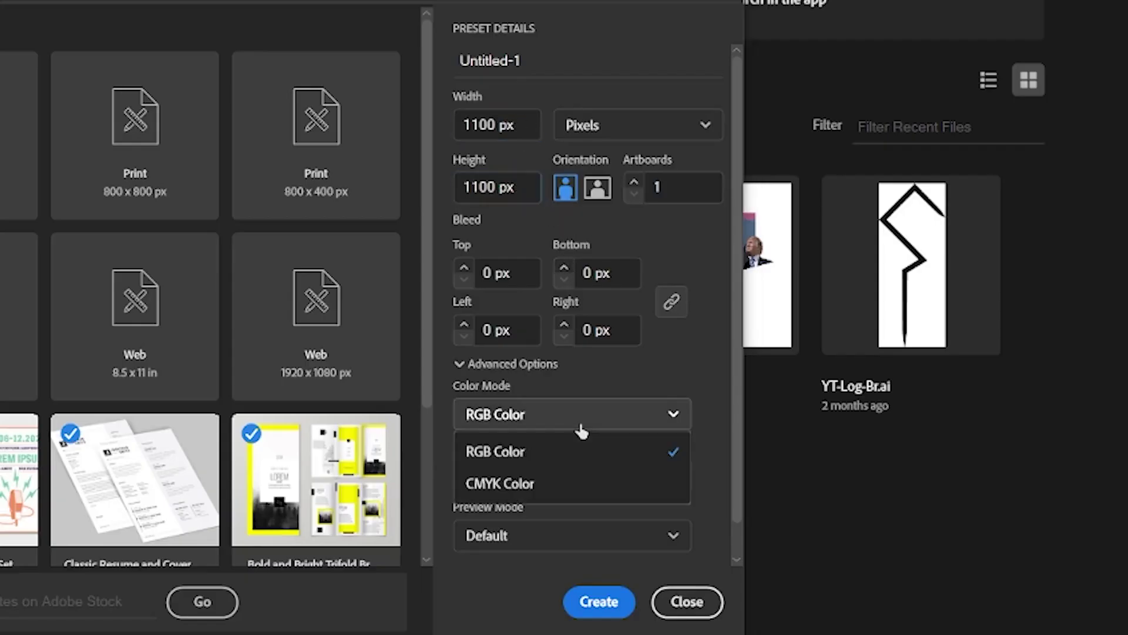
left_click(513, 451)
left_click(558, 482)
left_click(546, 515)
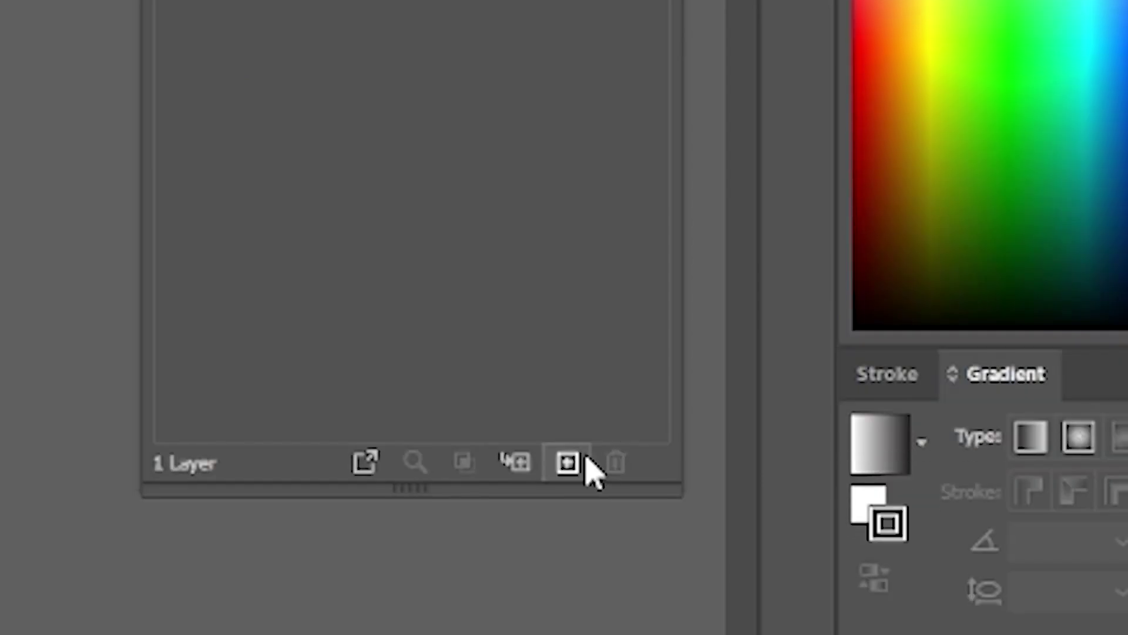
Step: Add a new layer above Concept Art and name it Outlines
left_click(582, 461)
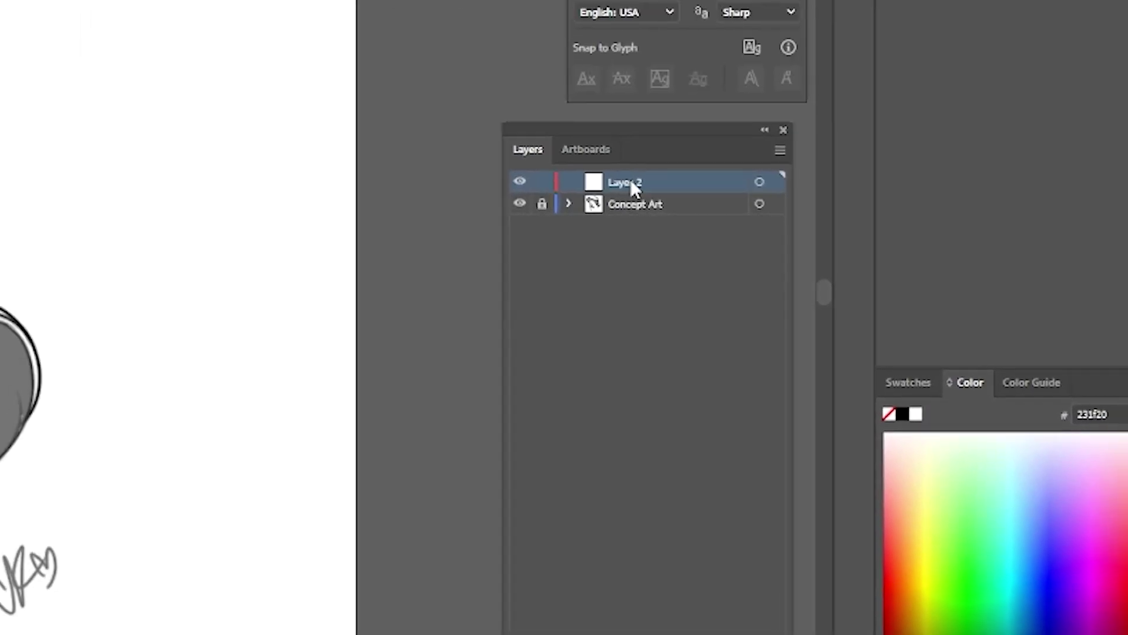
double_click(631, 182)
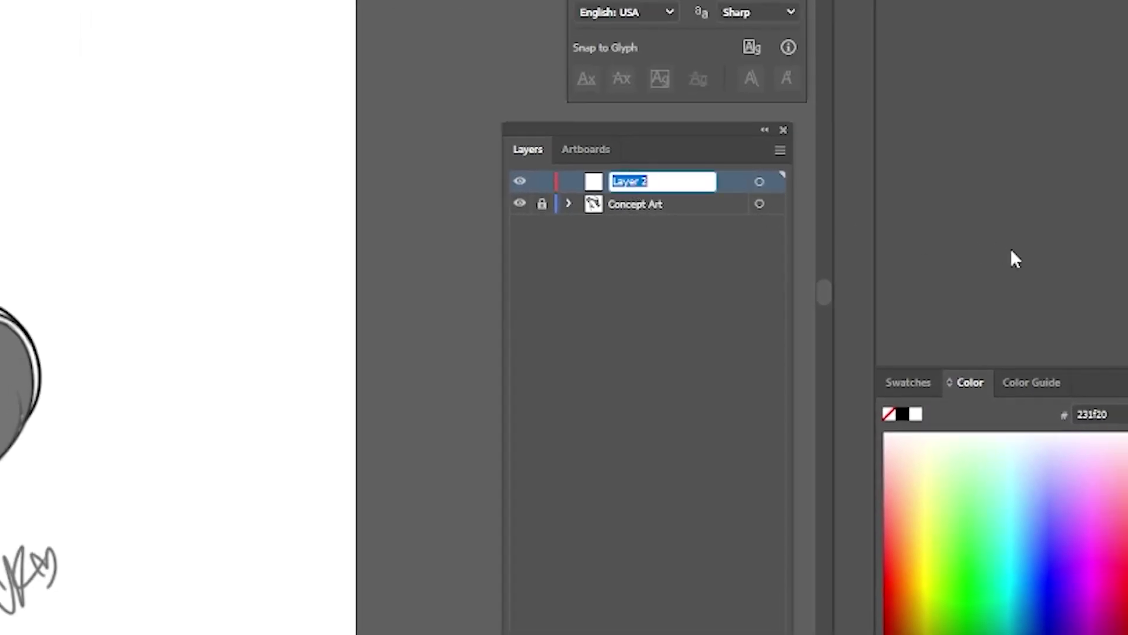
type("C")
key("Return")
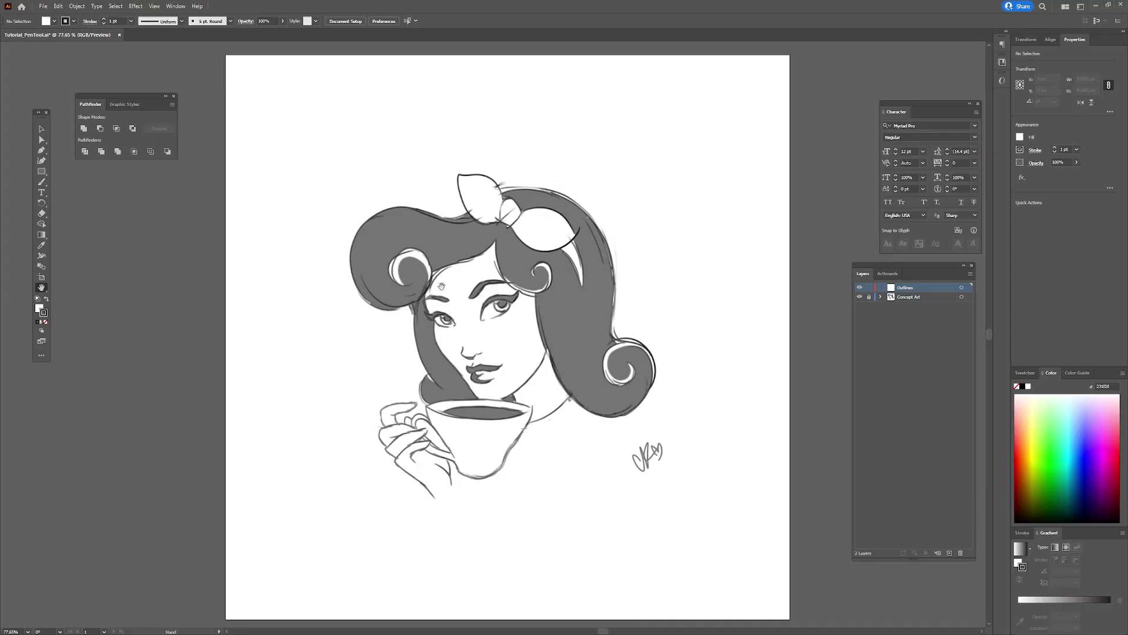
Step: Prepare the Pen tool with no fill and a bright pink stroke (RGB 255, 44, 104)
left_click_drag(488, 320, 555, 347)
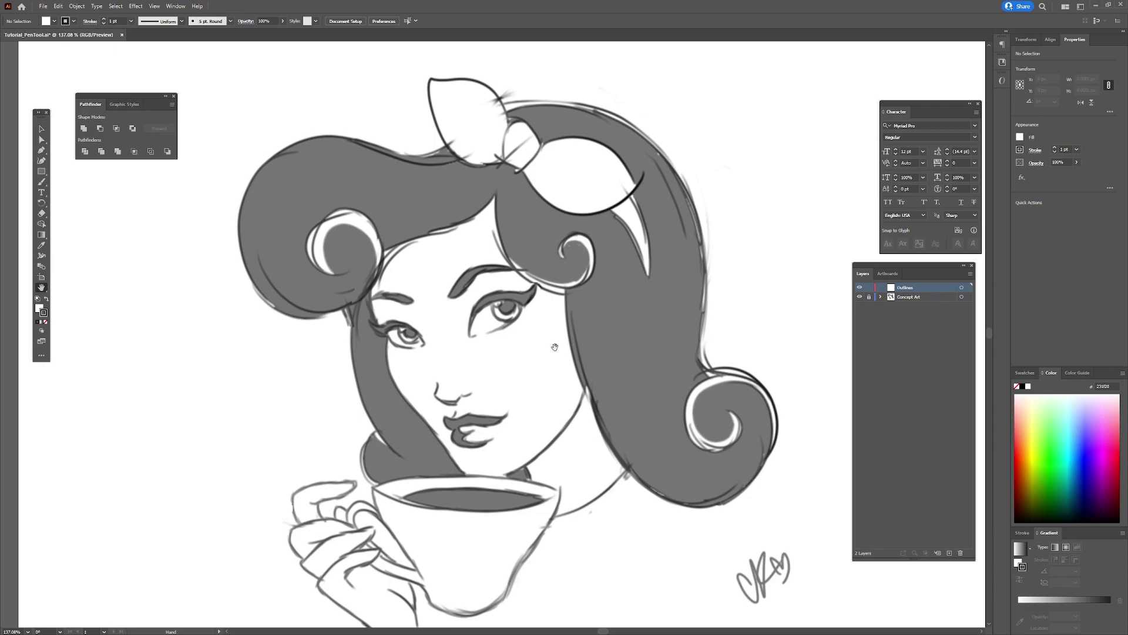
key("p")
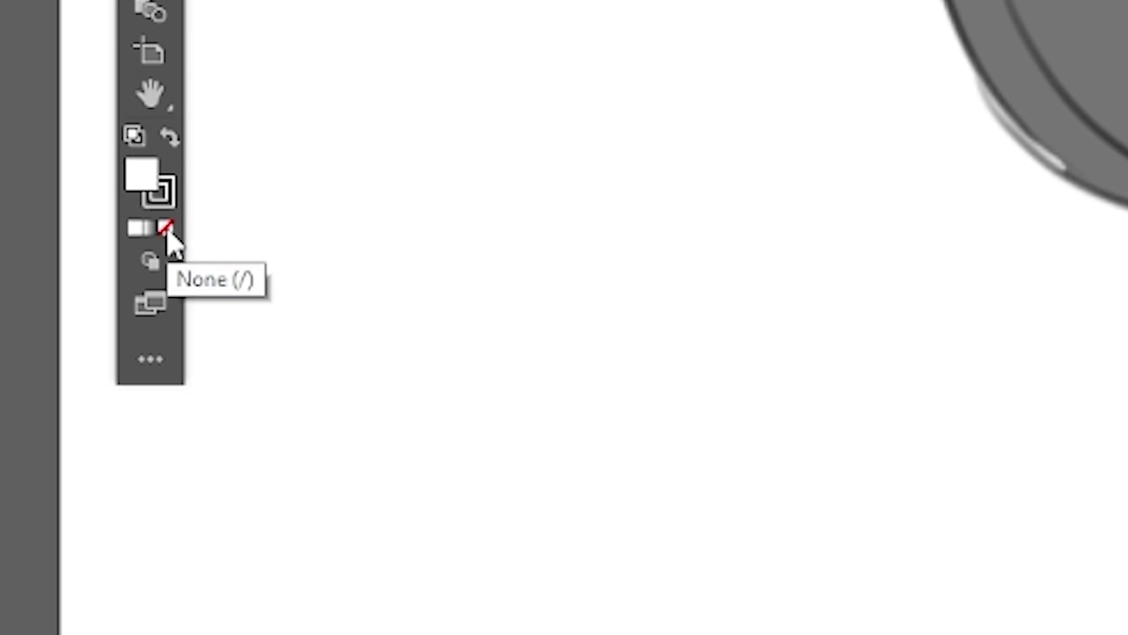
left_click(168, 232)
left_click(158, 192)
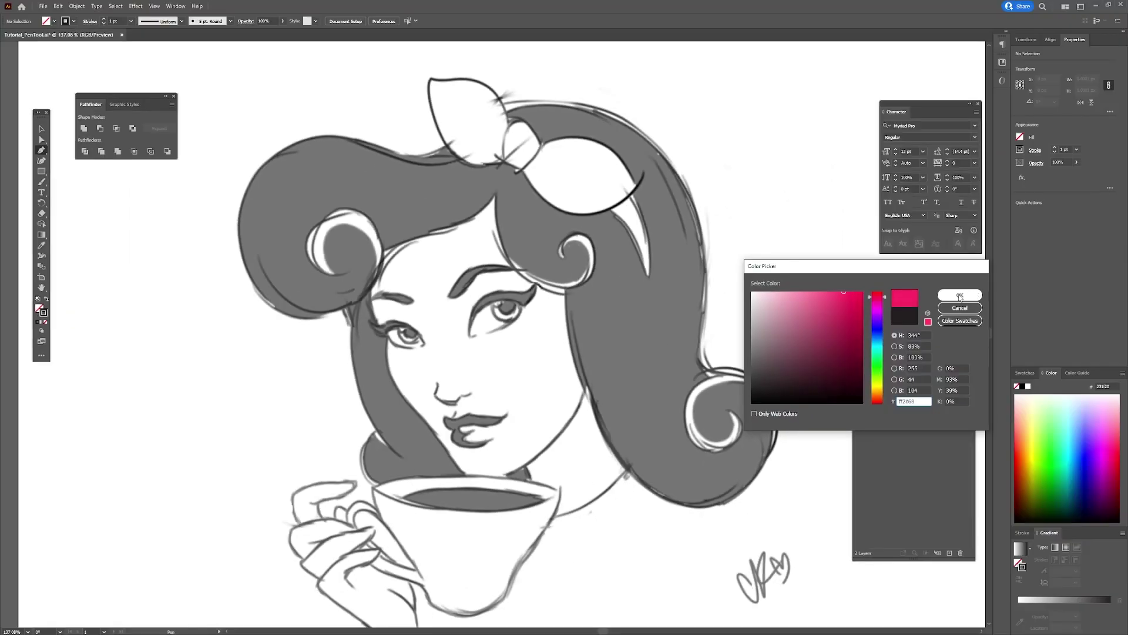
left_click(959, 296)
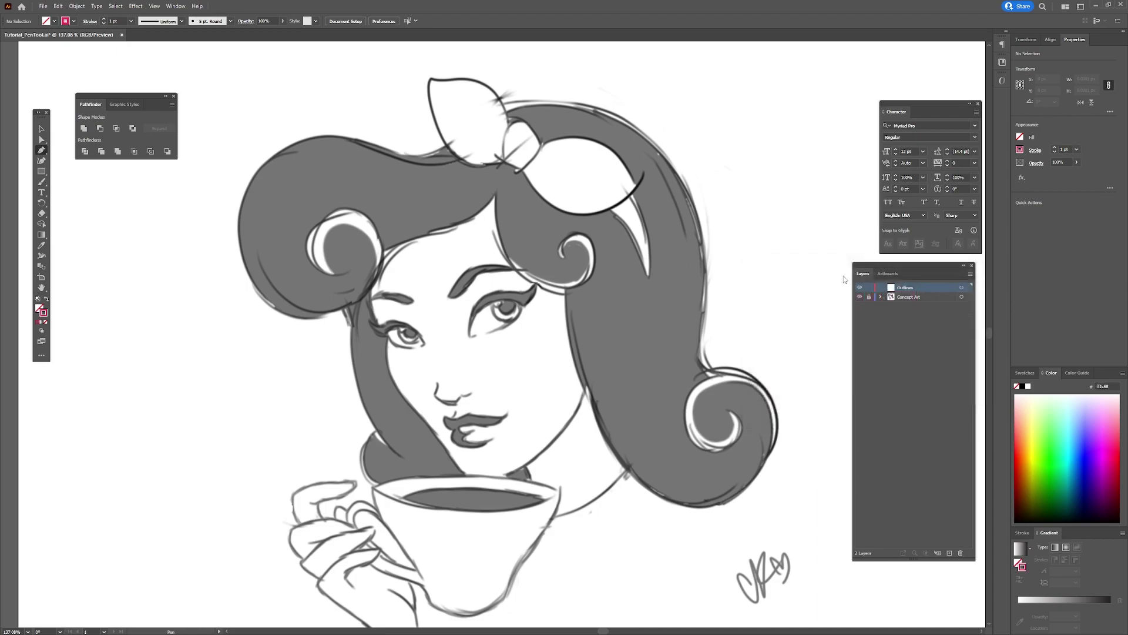
Step: Trace the forehead hairline with the Pen tool from the left hair roll up to the pointed peak
left_click(383, 253)
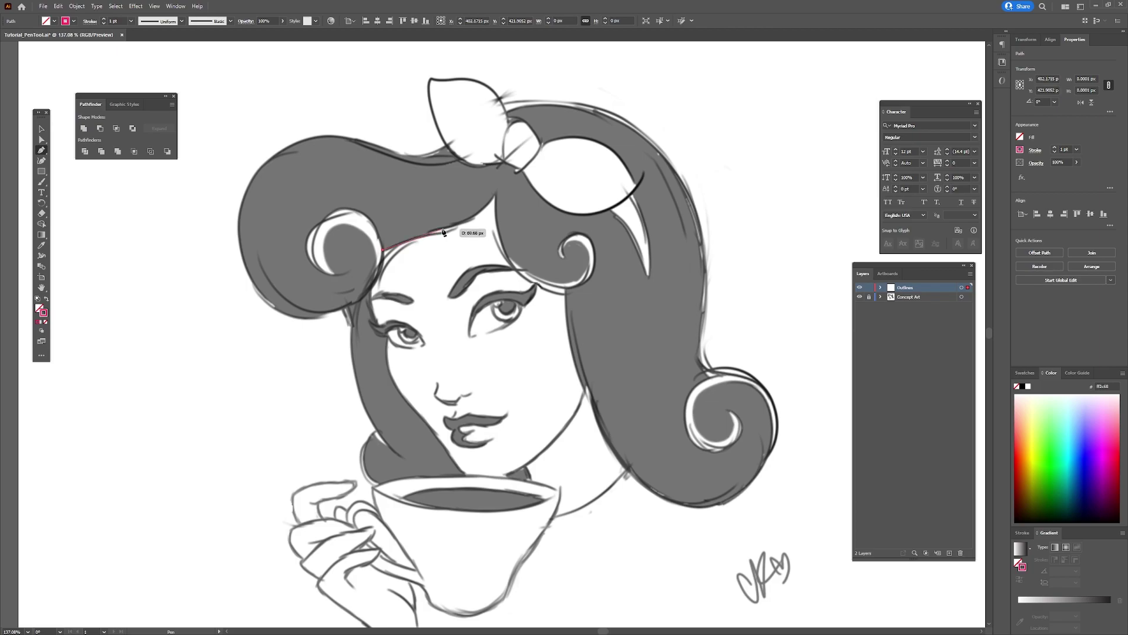
left_click_drag(442, 230, 456, 231)
left_click_drag(470, 221, 470, 220)
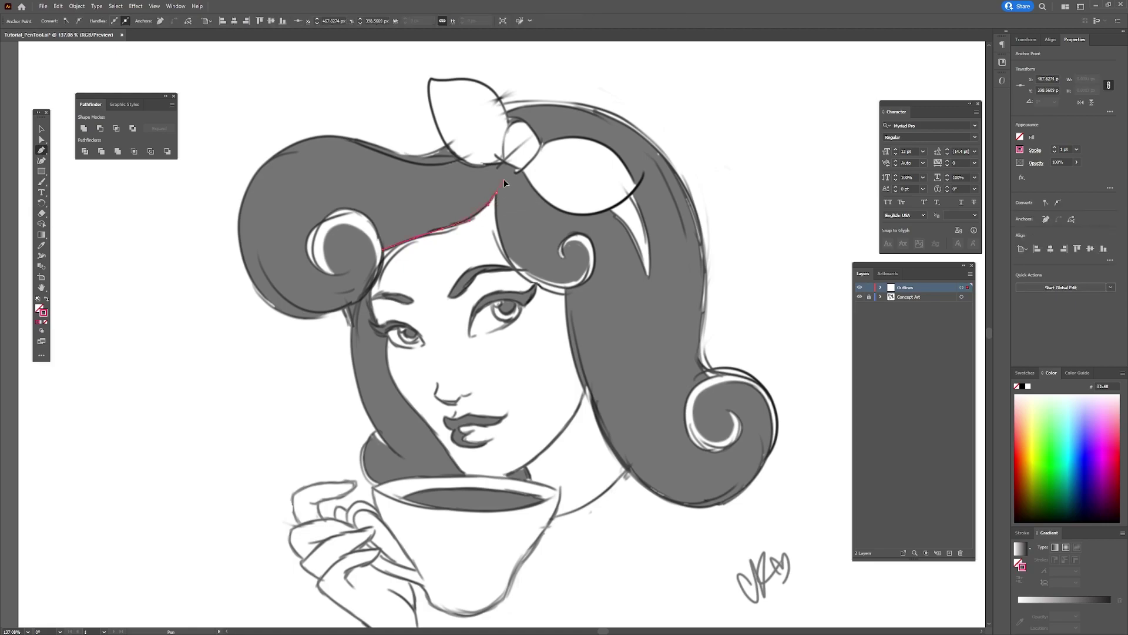
left_click_drag(510, 171, 511, 172)
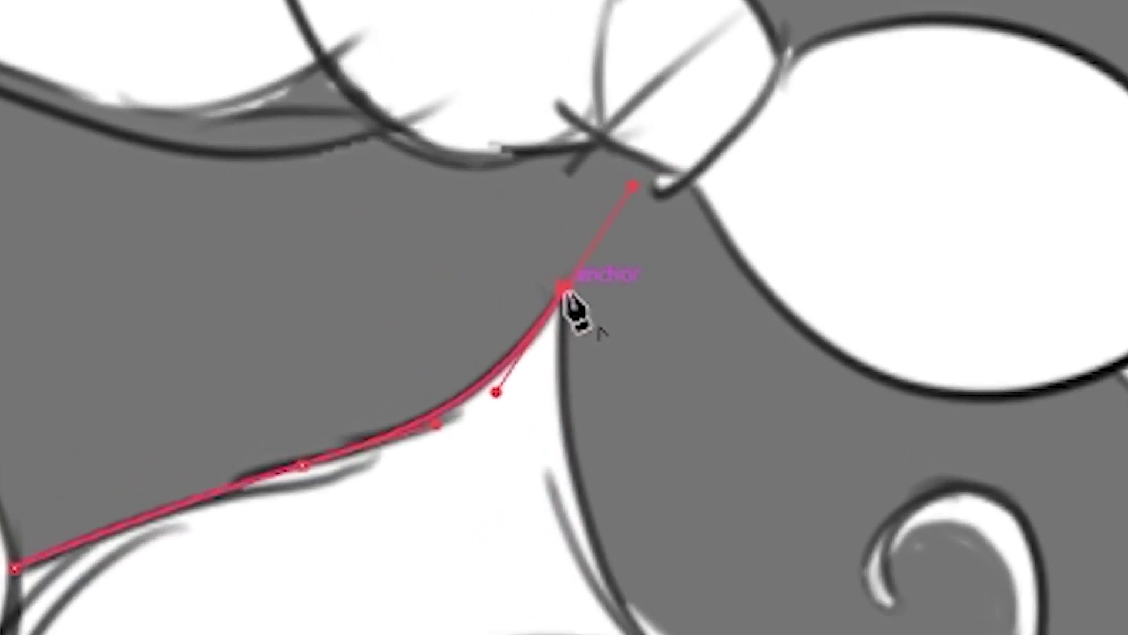
Step: Continue the hairline as a corner at the peak, down and around the small curl above the eye to its tip, and end the path
left_click(496, 193)
left_click_drag(577, 558, 630, 627)
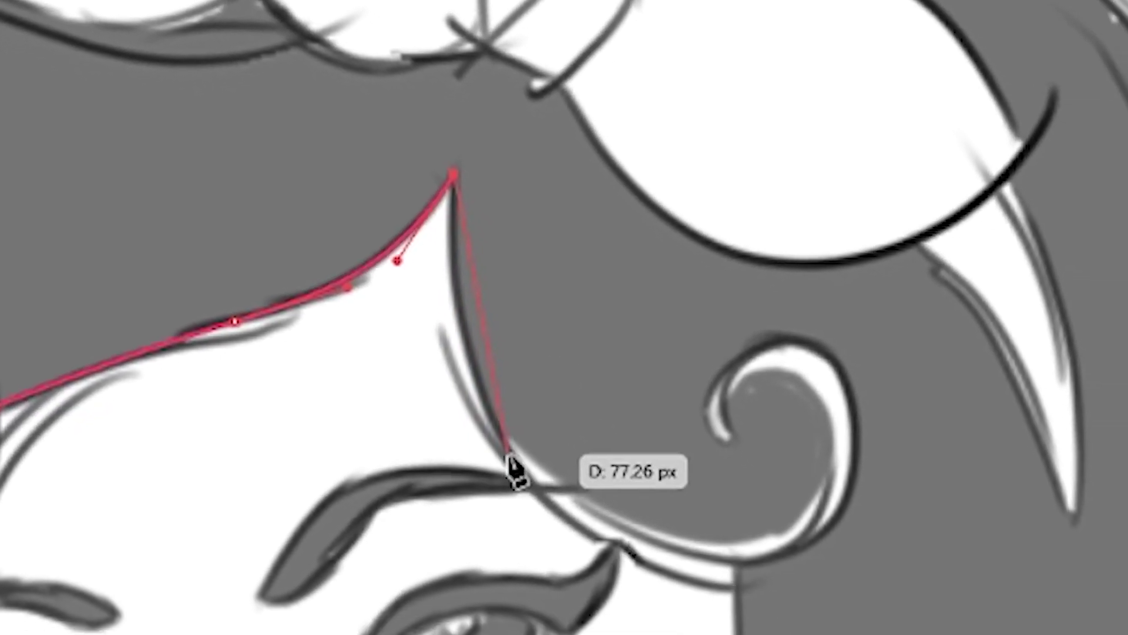
left_click_drag(513, 468, 540, 504)
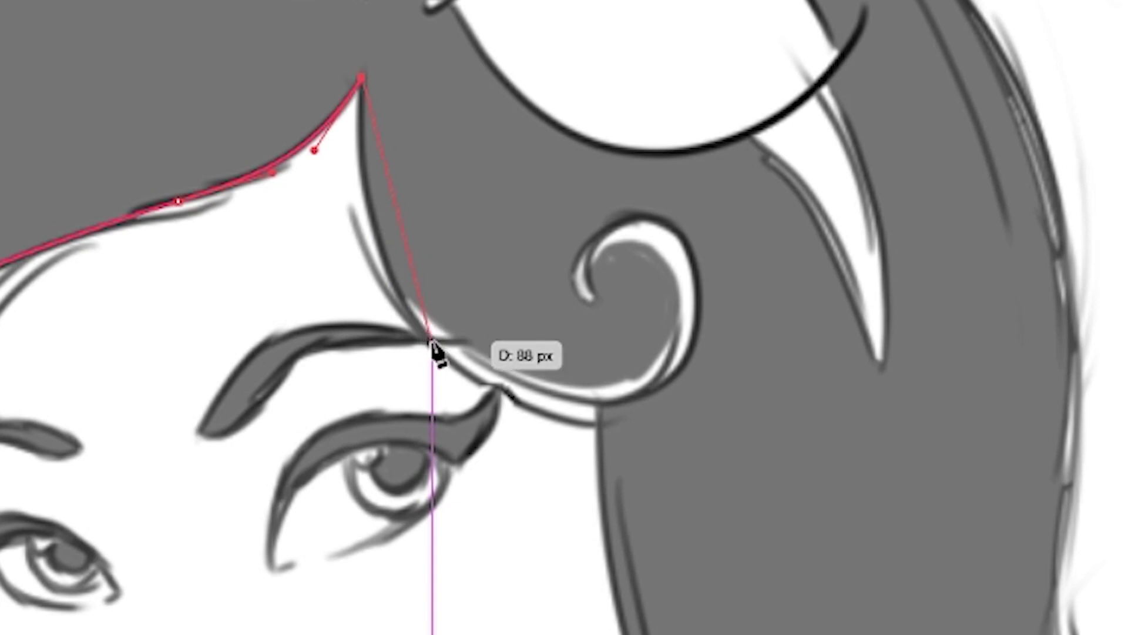
left_click_drag(432, 342, 525, 426)
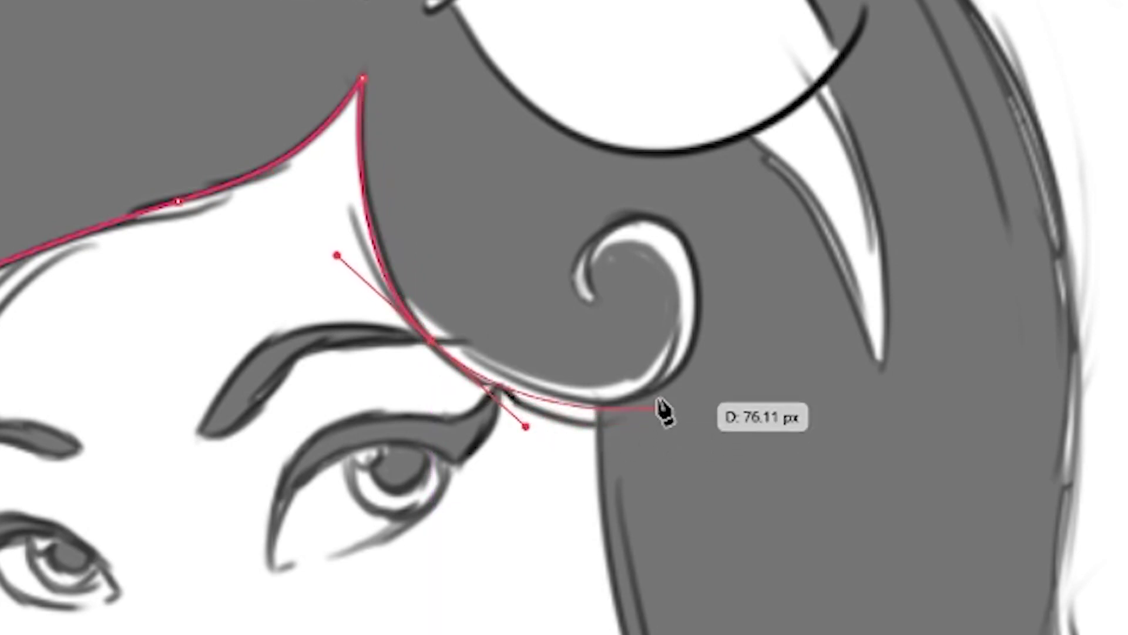
left_click_drag(692, 342, 727, 266)
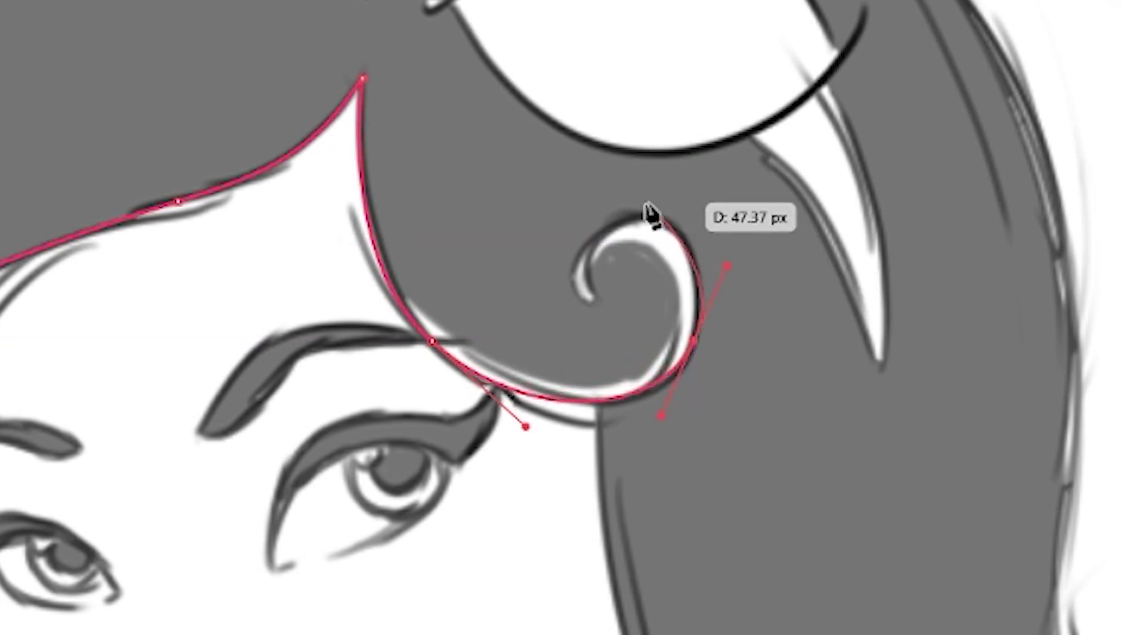
left_click_drag(640, 218, 587, 226)
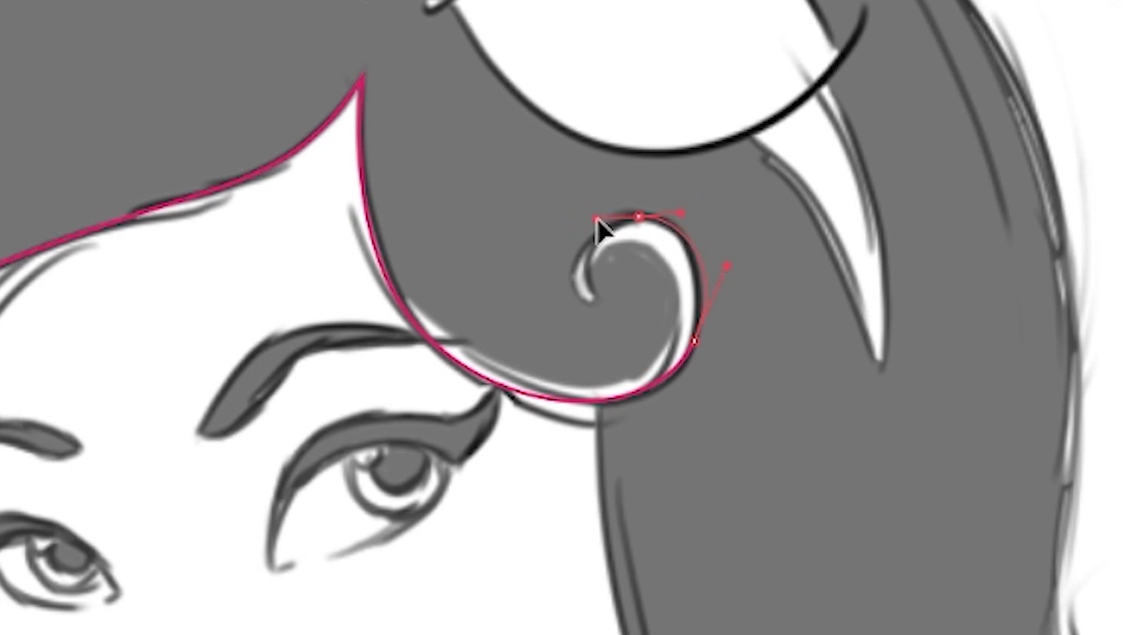
left_click_drag(597, 296, 632, 337)
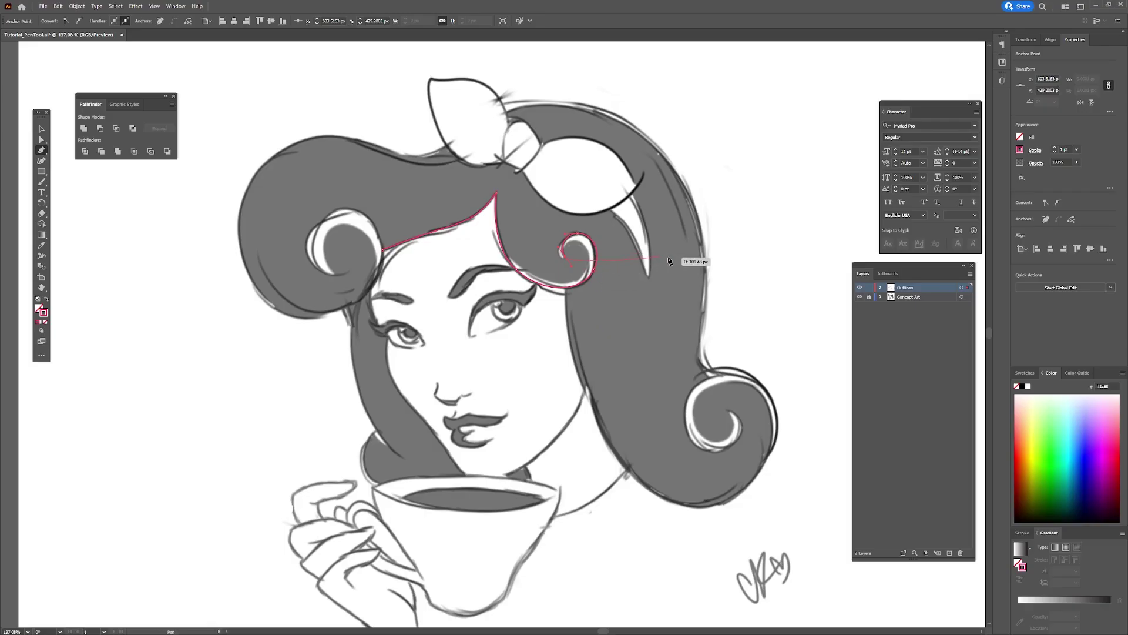
left_click(710, 253, "ctrl")
Step: Try to trace the inner edge of the right-hand hair and its large curl with many closely spaced anchor points
left_click_drag(572, 267, 461, 164)
left_click_drag(609, 243, 567, 248)
key("p")
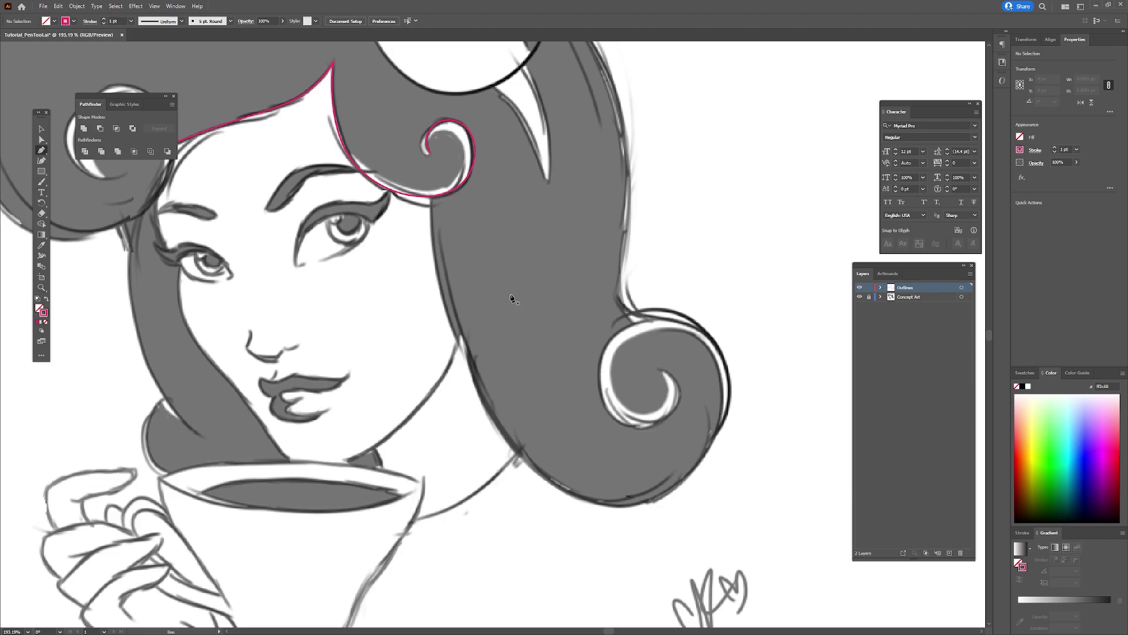
left_click(433, 196)
left_click_drag(432, 248, 434, 273)
left_click_drag(462, 347, 481, 372)
left_click_drag(519, 455, 530, 467)
left_click_drag(573, 503, 580, 510)
left_click_drag(718, 433, 733, 413)
left_click_drag(712, 339, 685, 305)
left_click_drag(601, 388, 614, 448)
left_click_drag(660, 369, 626, 320)
Step: Hide the Concept Art layer and try to smooth the kink in the traced right-hand hair edge
key("a")
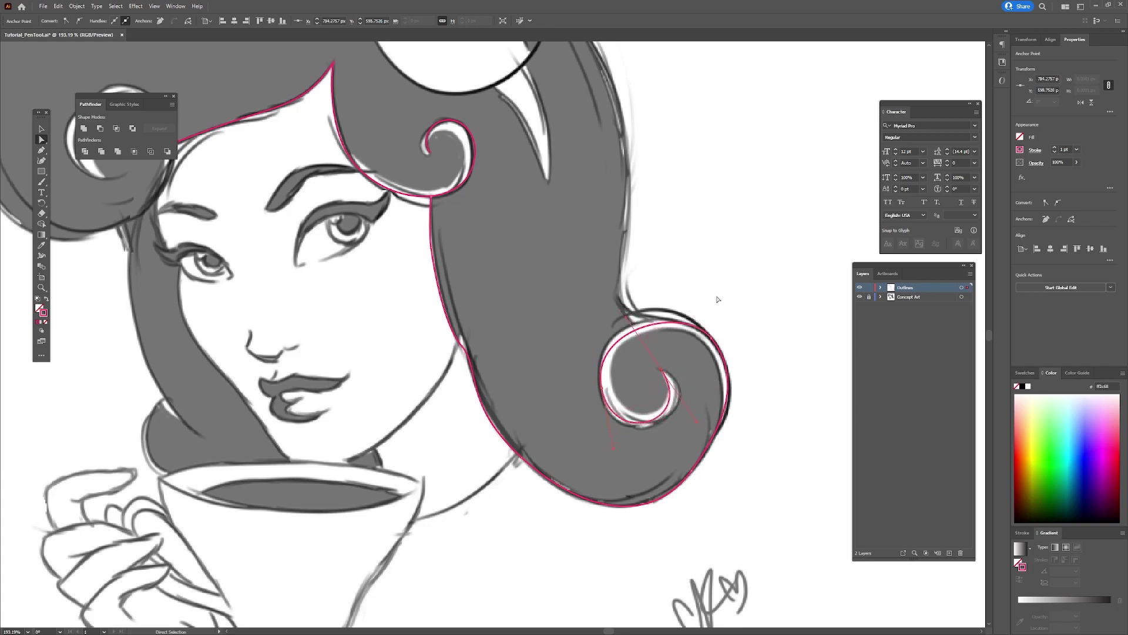
left_click(477, 297)
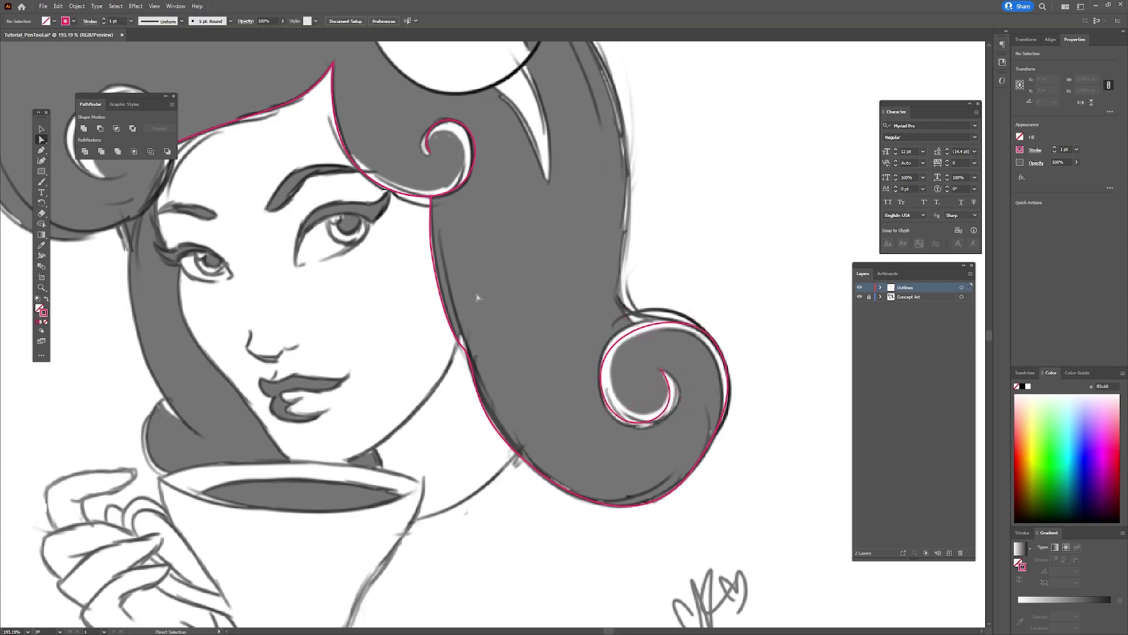
left_click(860, 297)
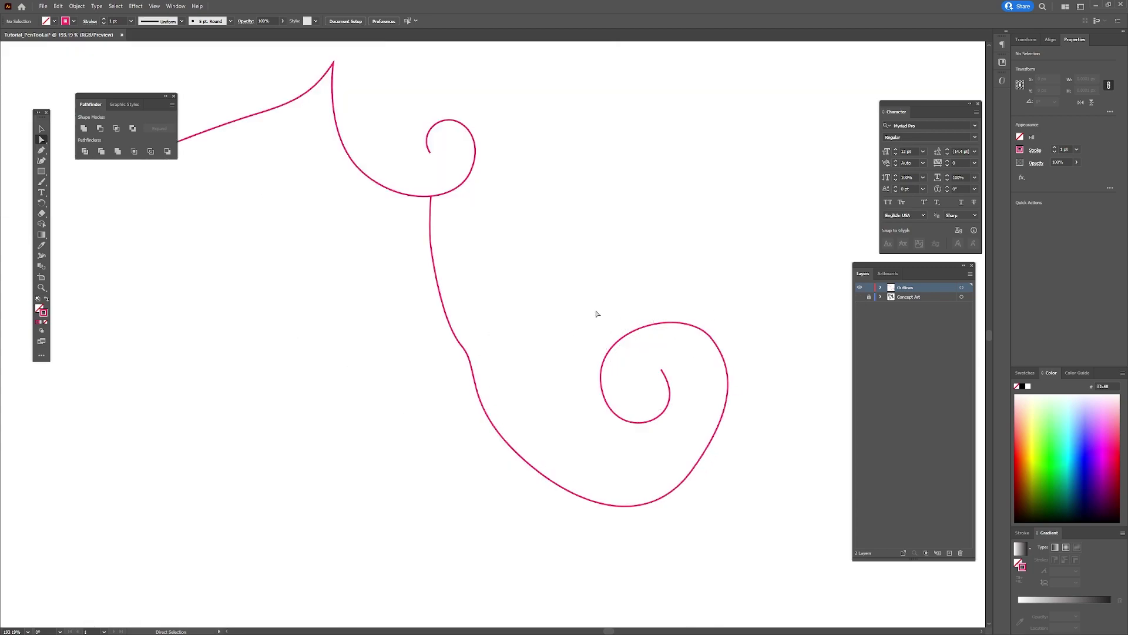
left_click(469, 355)
left_click_drag(478, 372, 448, 356)
left_click(511, 370)
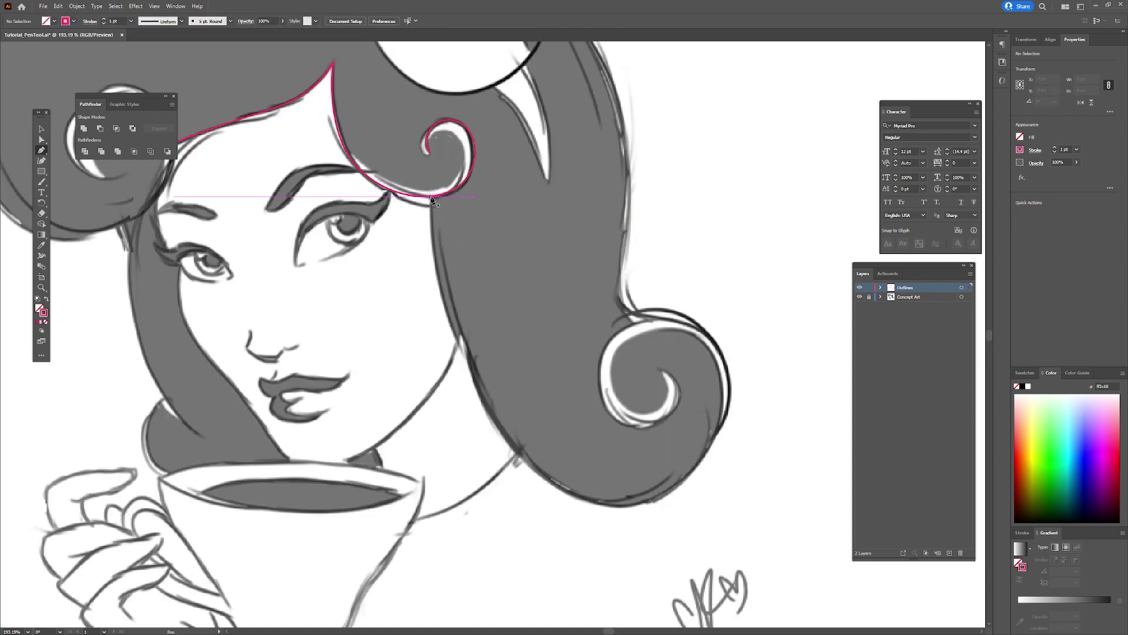
Step: Retrace the inner edge of the right-hand hair and its large curl with a few widely spaced curve anchors
left_click(431, 197)
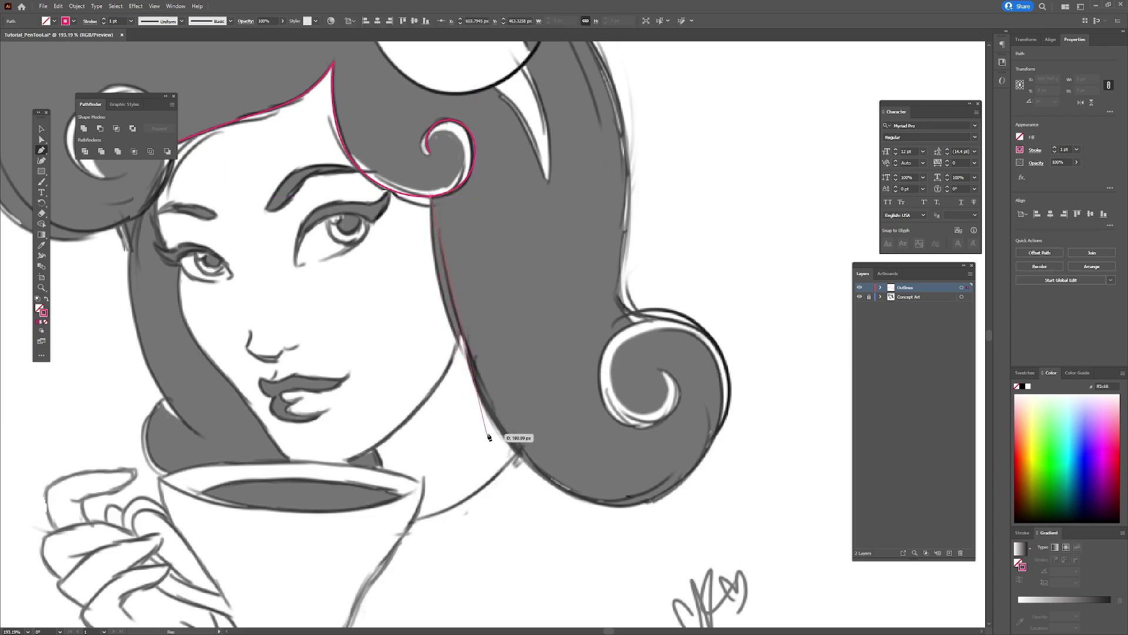
left_click_drag(496, 422, 565, 512)
left_click_drag(670, 491, 704, 474)
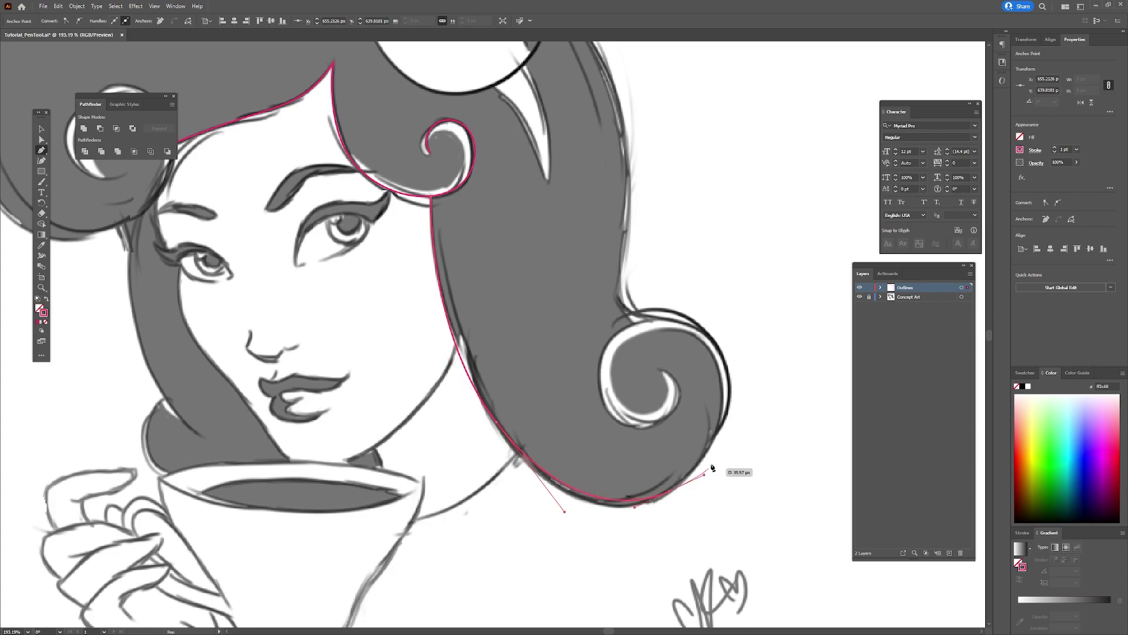
left_click_drag(697, 327, 636, 275)
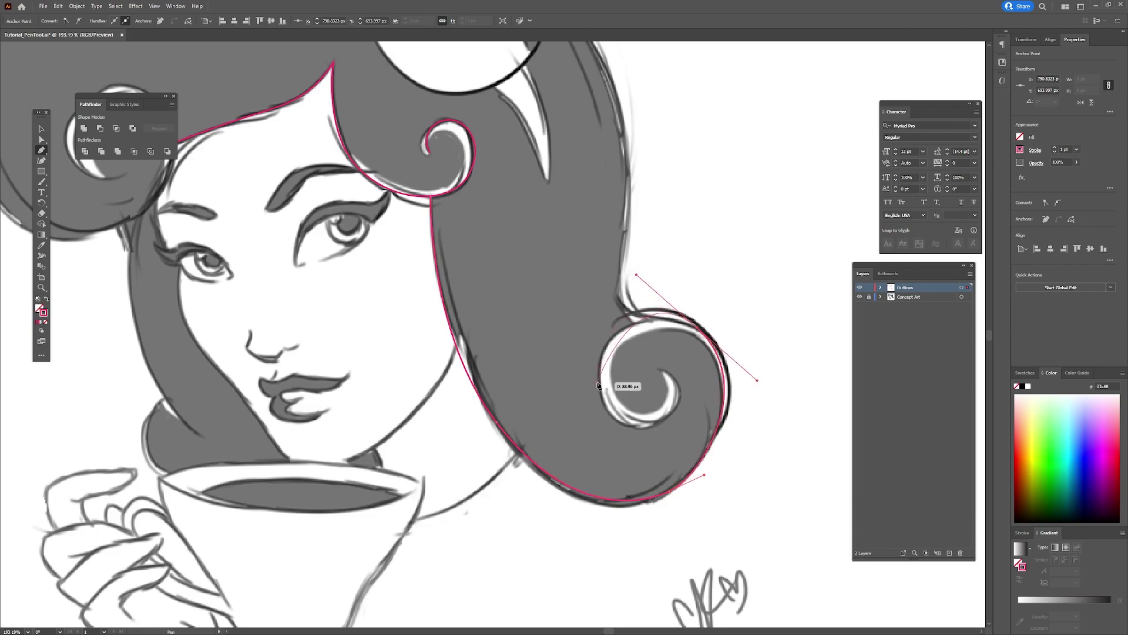
left_click_drag(610, 414, 654, 468)
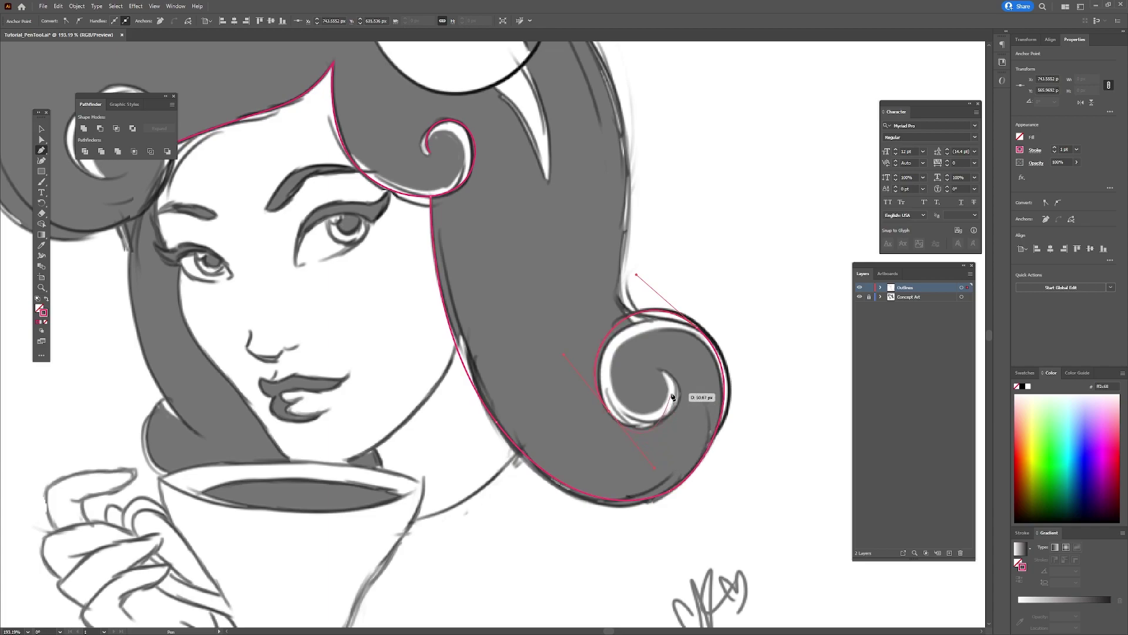
left_click_drag(674, 384, 608, 348)
Step: Adjust the direction handles at the inner end of the large right curl so the spiral follows the sketch
key("a")
left_click_drag(653, 468, 648, 462)
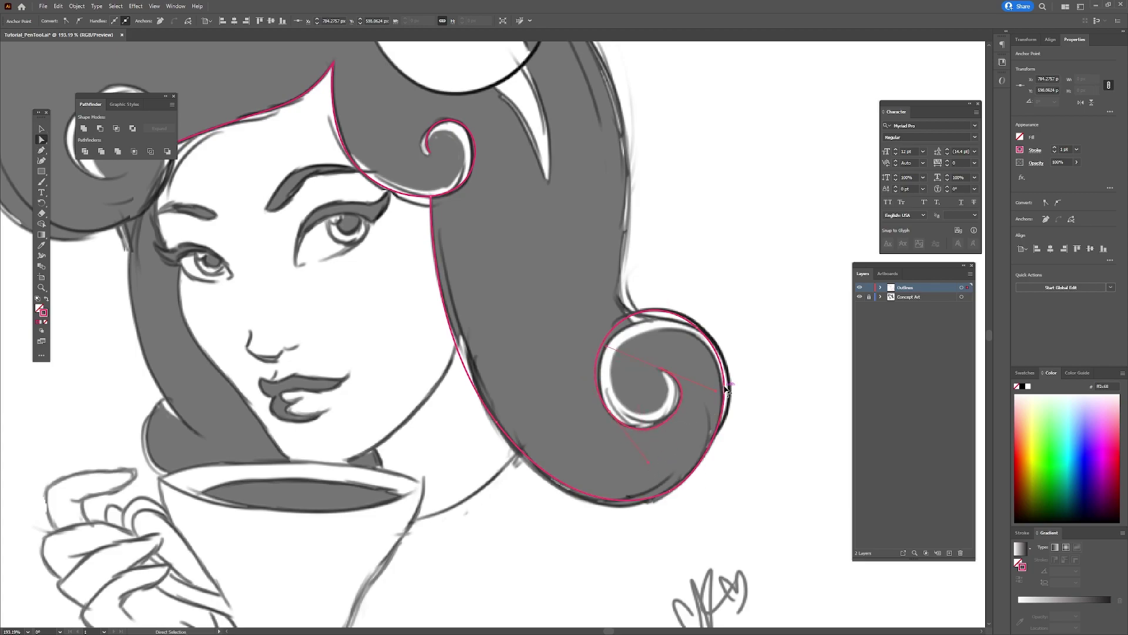
left_click(799, 401)
left_click(606, 409)
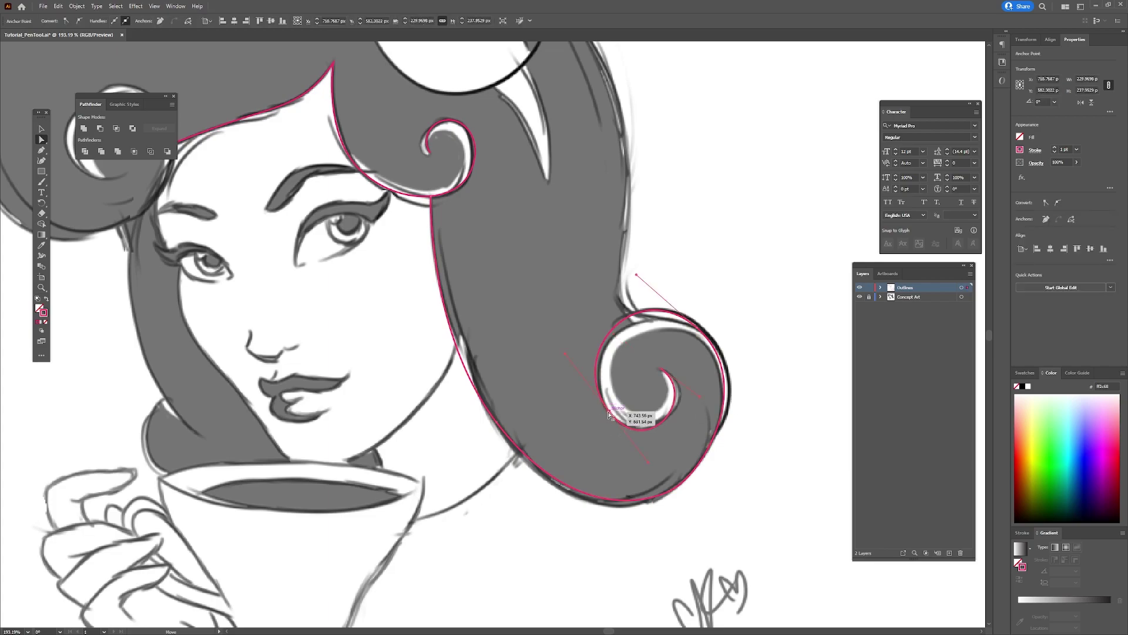
left_click_drag(637, 446, 634, 442)
left_click_drag(700, 399, 685, 401)
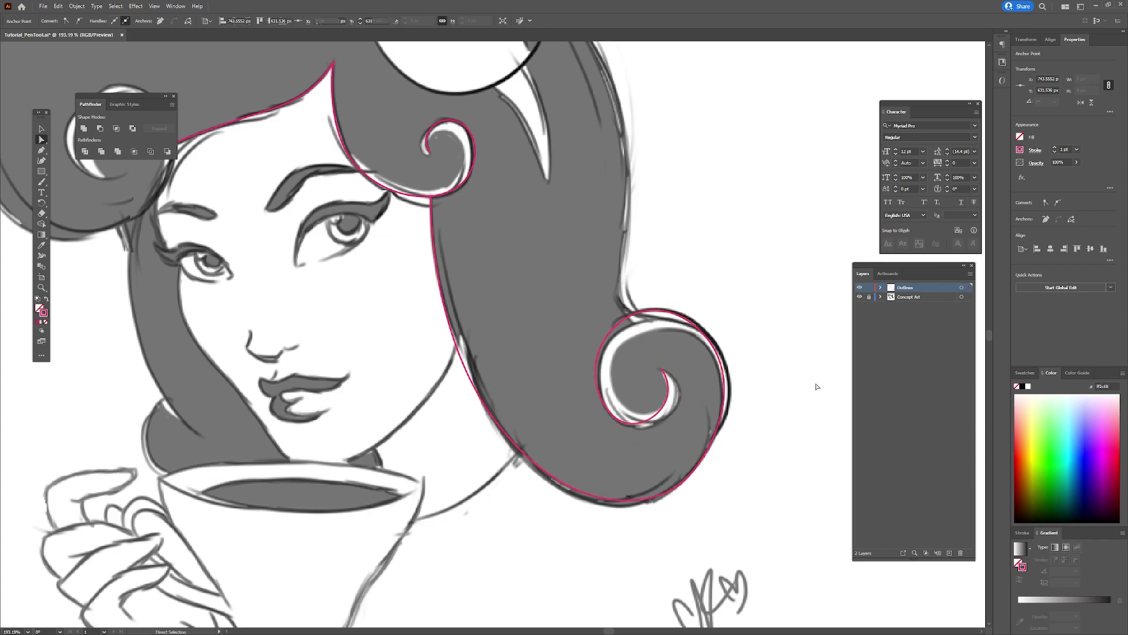
left_click(820, 386)
Step: Trace the outer hair outline from the large right curl over the crown, behind the bow and around the left roll
key("h")
left_click_drag(613, 110, 750, 271)
key("p")
left_click(776, 479)
left_click_drag(755, 358, 760, 375)
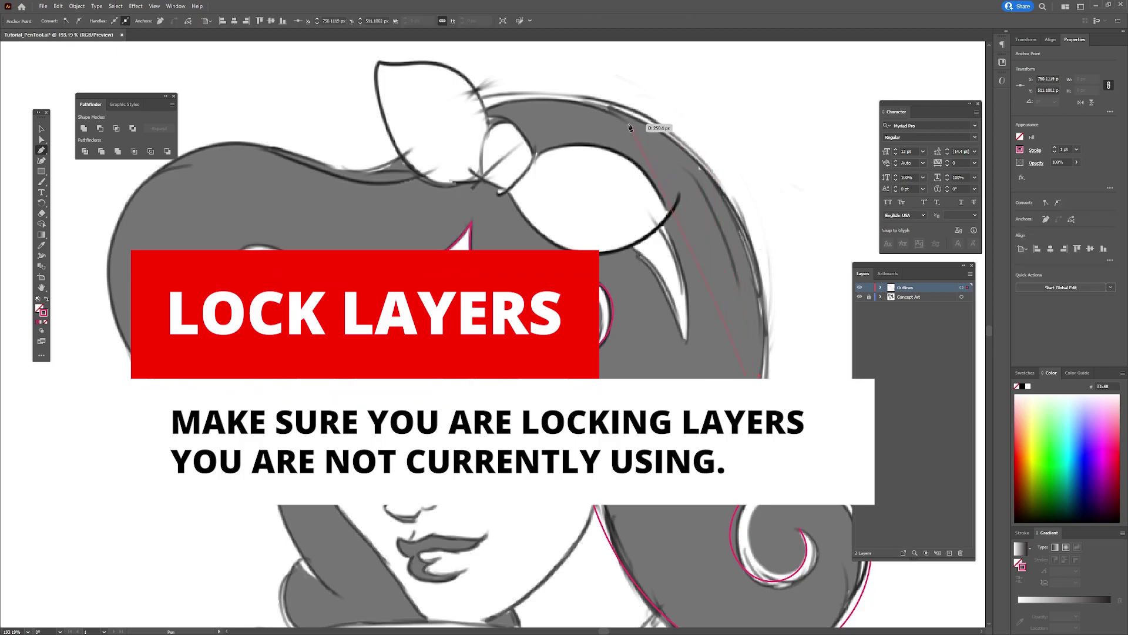
left_click_drag(682, 144, 572, 63)
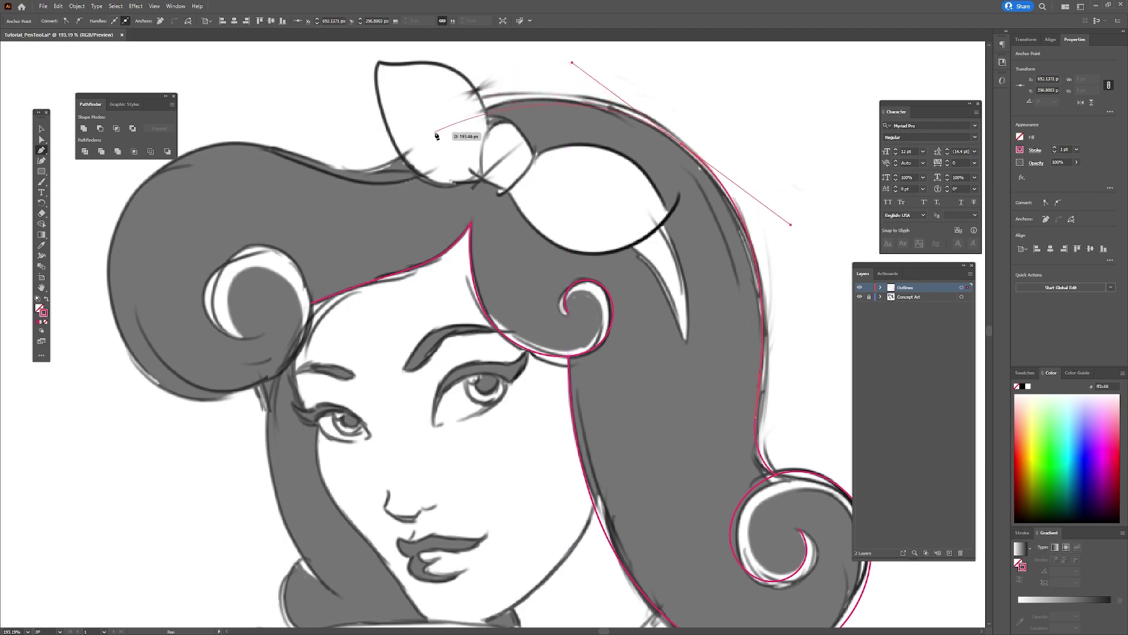
left_click_drag(444, 121, 408, 138)
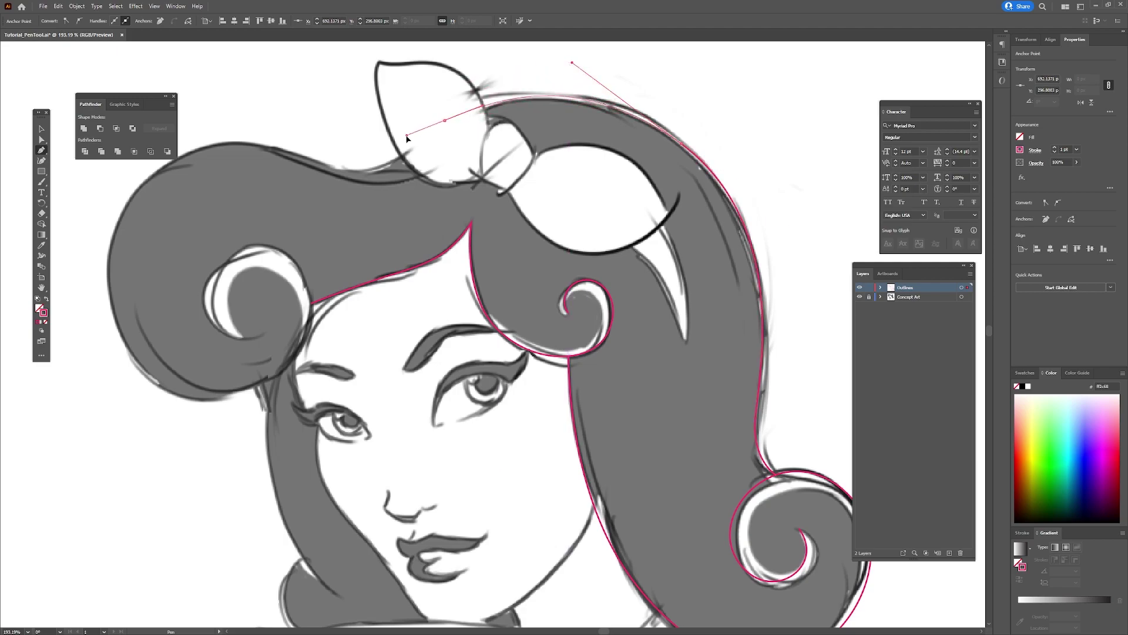
left_click_drag(295, 151, 210, 136)
left_click_drag(107, 274, 91, 401)
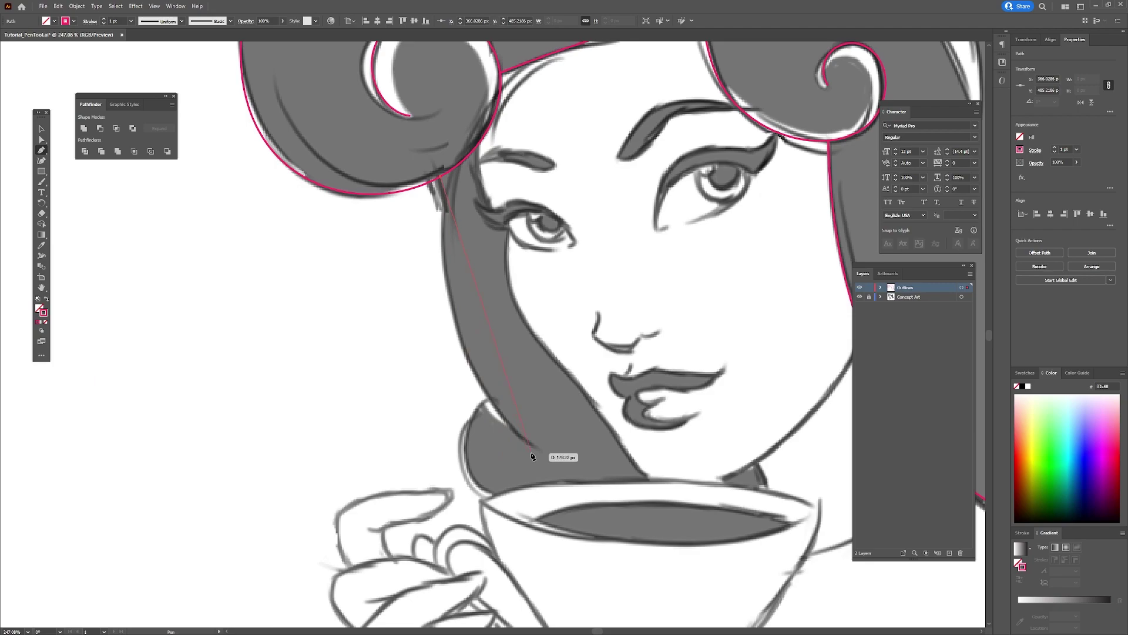
Step: Trace the outer edge of the left hair strand and the lower curl above the cup as separate paths
mouse_move(464, 351)
left_mouse_down()
mouse_move(491, 410)
mouse_move(433, 467)
left_mouse_up()
left_click(534, 448)
left_click(505, 440, "ctrl")
left_click(506, 495)
left_click(501, 503, "ctrl")
Step: Trace the left contour of the face from beside the eye down to the cup's rim
scroll(501, 500, "down", 4)
mouse_move(501, 441)
left_mouse_down()
mouse_move(491, 307)
mouse_move(510, 340)
left_mouse_up()
scroll(506, 344, "up", 6)
left_click_drag(599, 364, 585, 317)
left_click(326, 175)
left_click_drag(323, 208, 323, 218)
left_click_drag(356, 254, 358, 272)
left_click_drag(356, 330, 360, 354)
left_click_drag(420, 411, 451, 450)
left_click_drag(499, 518, 515, 531)
left_click(544, 505, "ctrl")
Step: Trace the jawline from the right-hand hair down to the chin at the cup's rim
left_click_drag(595, 364, 573, 371)
left_click(693, 374)
left_click_drag(631, 468, 584, 512)
left_click(553, 308, "ctrl")
Step: Trace the nose's left nostril and underside as a short open path
left_click_drag(554, 302, 438, 320)
mouse_move(438, 321)
left_mouse_down()
mouse_move(408, 204)
mouse_move(459, 315)
left_mouse_up()
left_click_drag(617, 171, 667, 296)
left_click(477, 266)
left_click_drag(470, 291, 573, 321)
left_click(587, 282, "ctrl")
Step: Trace the left edge and top contour of the upper lip as one open path
left_click_drag(588, 282, 604, 283)
left_click_drag(604, 283, 641, 249)
left_click(534, 354)
left_click_drag(518, 319, 527, 289)
left_click(518, 319)
left_click_drag(550, 327, 582, 318)
left_click_drag(676, 321, 705, 315)
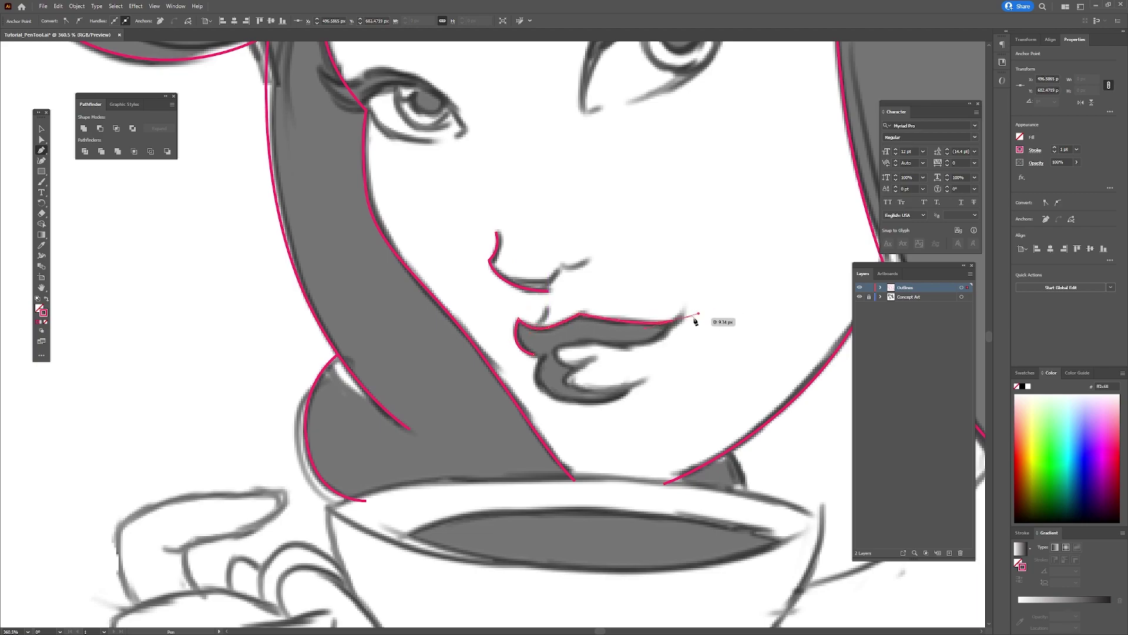
key("Escape")
Step: Trace the lower edge of the upper lip as a short separate path ending at the mouth's right corner
left_click(589, 340)
mouse_move(653, 341)
left_mouse_down()
mouse_move(684, 332)
mouse_move(670, 322)
left_mouse_up()
left_click(683, 309)
left_click(703, 339, "ctrl")
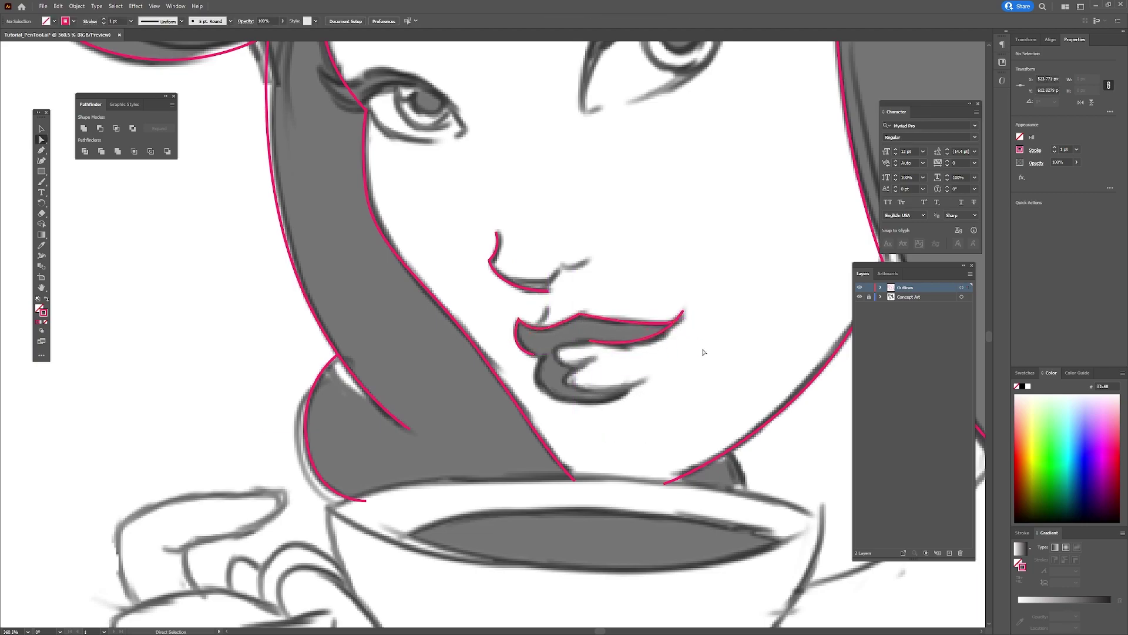
Step: Trace the lower lip's underside and left edge as an open curved path
scroll(699, 346, "down", 5)
scroll(671, 382, "up", 4)
left_click(668, 352)
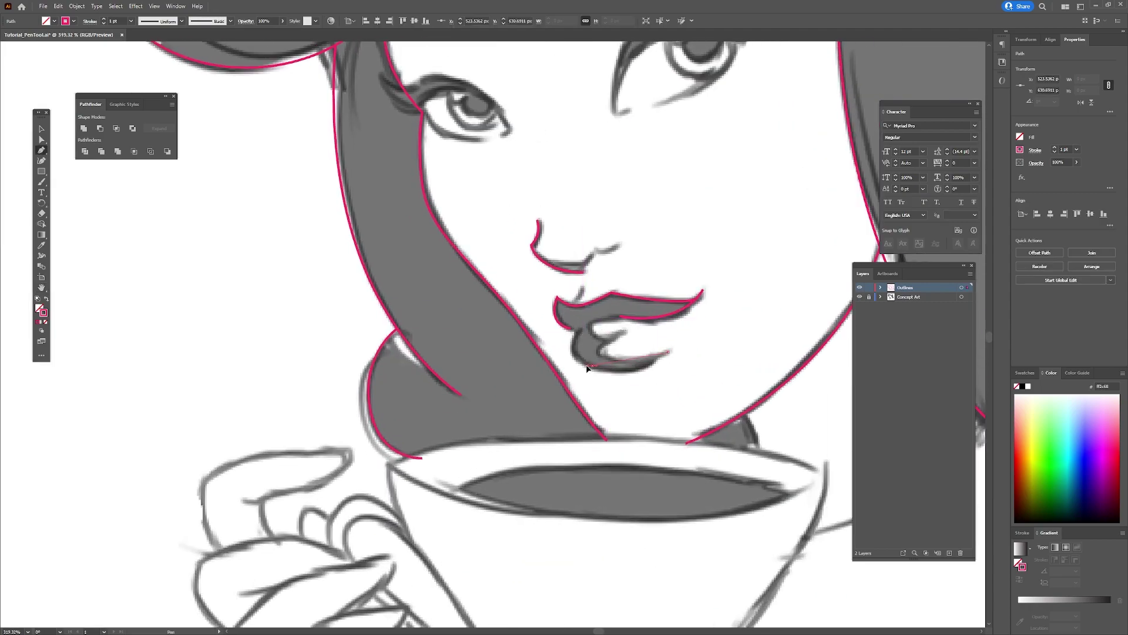
left_click_drag(595, 366, 545, 352)
left_click_drag(620, 318, 599, 317)
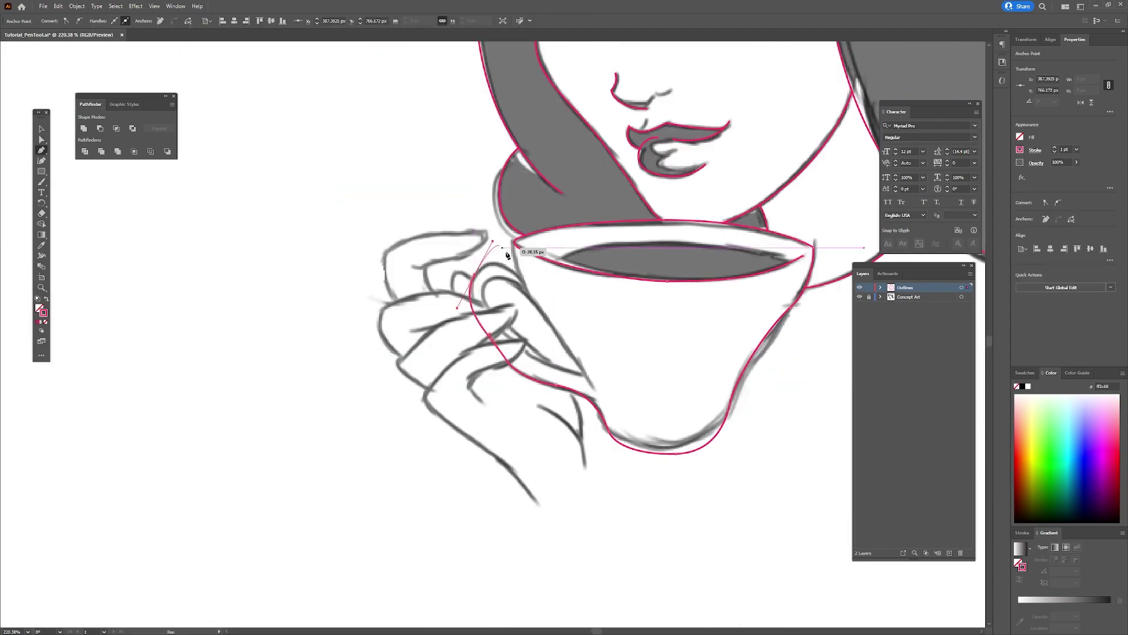
Step: Trace the cup handle's outer curve up to the cup's side below the rim, redrawing its lower section
left_click_drag(504, 241, 515, 243)
left_click_drag(492, 284, 543, 294)
left_click(534, 444, "ctrl")
key("Delete")
left_click_drag(608, 472, 512, 443)
left_click_drag(455, 264, 484, 127)
key("a")
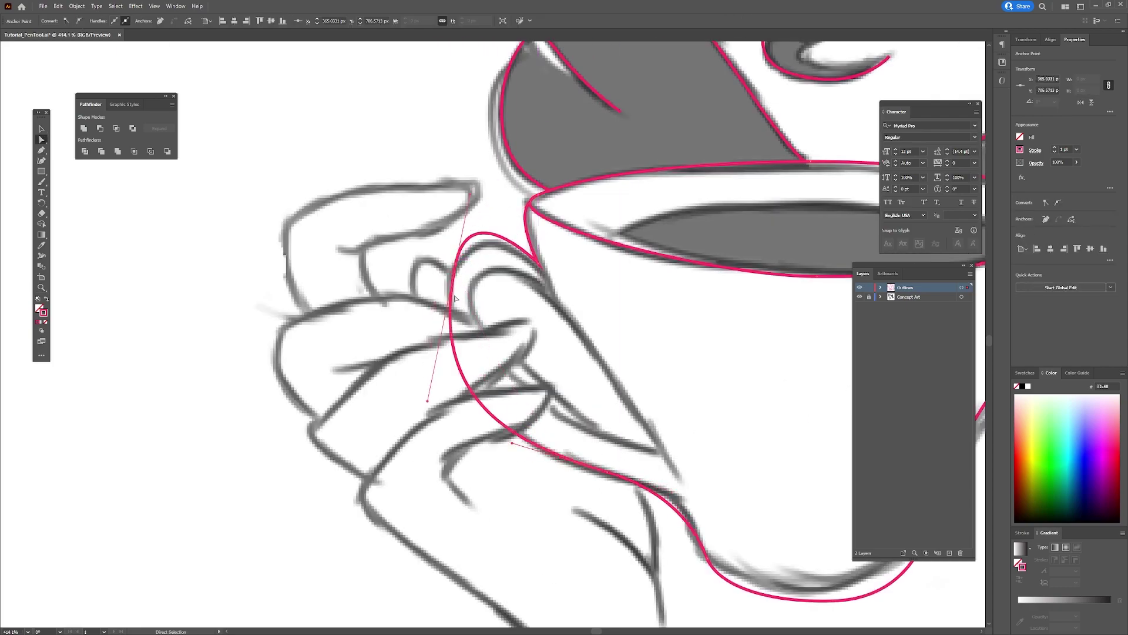
Step: Adjust the anchors and direction handles at the top of the cup handle and where it joins the cup
left_click_drag(456, 266, 453, 280)
left_click_drag(540, 267, 539, 282)
mouse_move(530, 203)
left_mouse_down()
mouse_move(538, 198)
mouse_move(512, 206)
mouse_move(529, 203)
left_mouse_up()
key("ctrl+z")
left_click_drag(513, 219, 523, 238)
Step: Smooth the left and lower sides of the cup handle's outer curve to follow the sketch
left_click_drag(453, 279, 450, 274)
left_click_drag(465, 204, 485, 226)
left_click_drag(381, 387, 388, 356)
left_click_drag(452, 274, 467, 257)
left_click_drag(512, 444, 503, 446)
scroll(693, 379, "up", 1)
mouse_move(533, 278)
left_mouse_down()
mouse_move(544, 289)
mouse_move(532, 300)
mouse_move(521, 286)
left_mouse_up()
scroll(551, 281, "up", 5)
left_click_drag(464, 246, 480, 187)
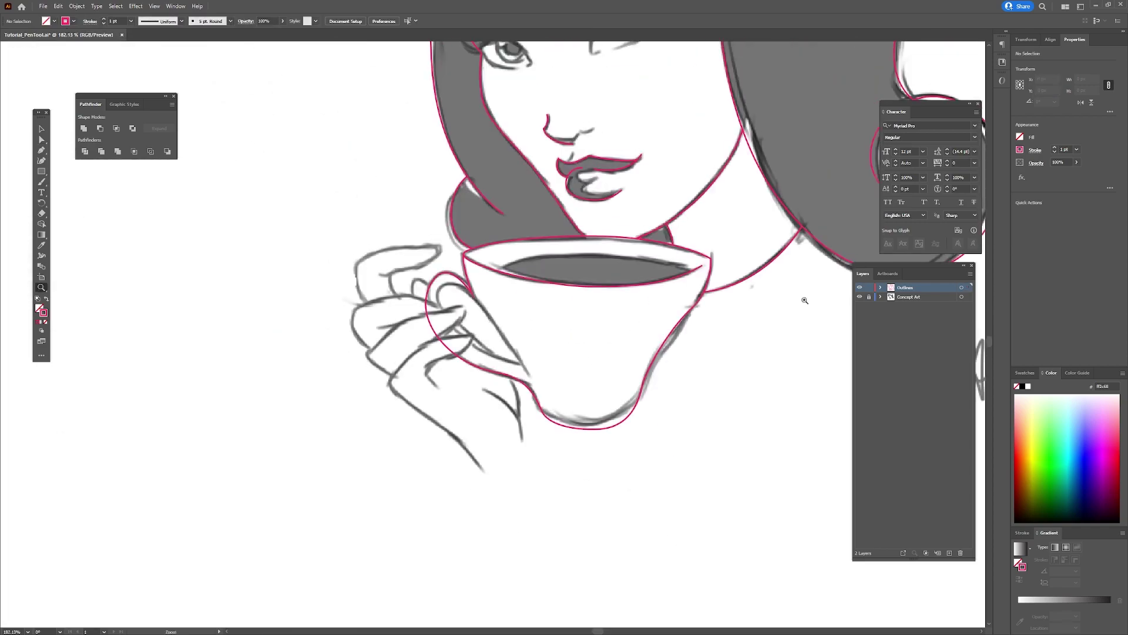
Step: Hide the Concept Art layer to check the traced outlines on their own, and show it again
left_click(860, 297)
left_click_drag(728, 147, 568, 386)
left_click(860, 296)
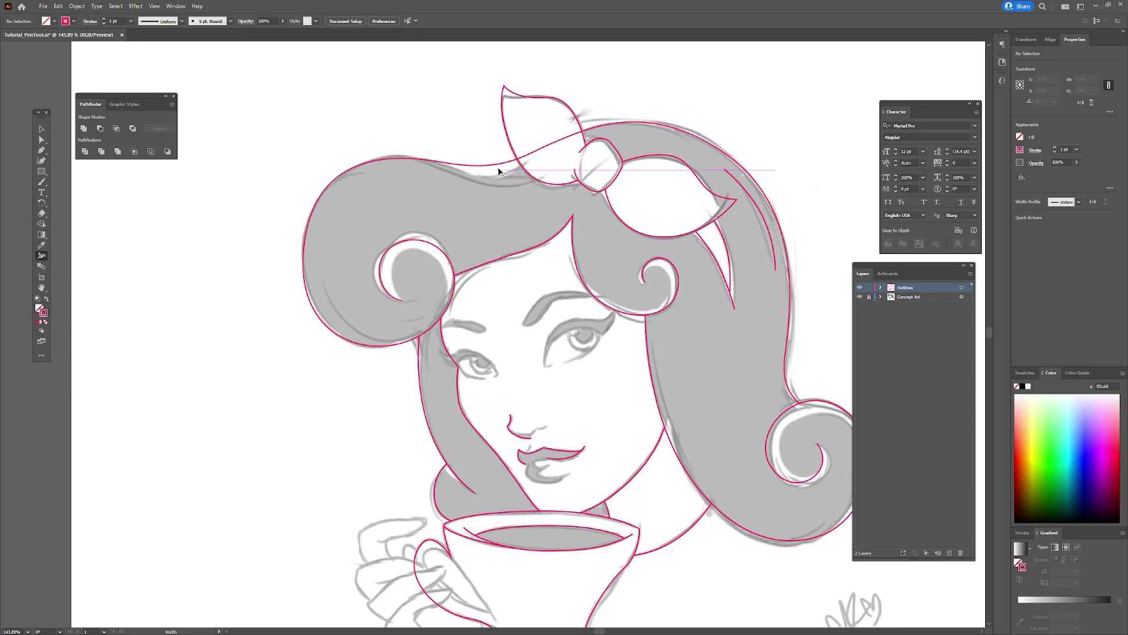
Step: Try widening the main hair outline with the Width tool at its top edge, curl tip and lower end, undoing each attempt
left_click_drag(498, 169, 504, 186)
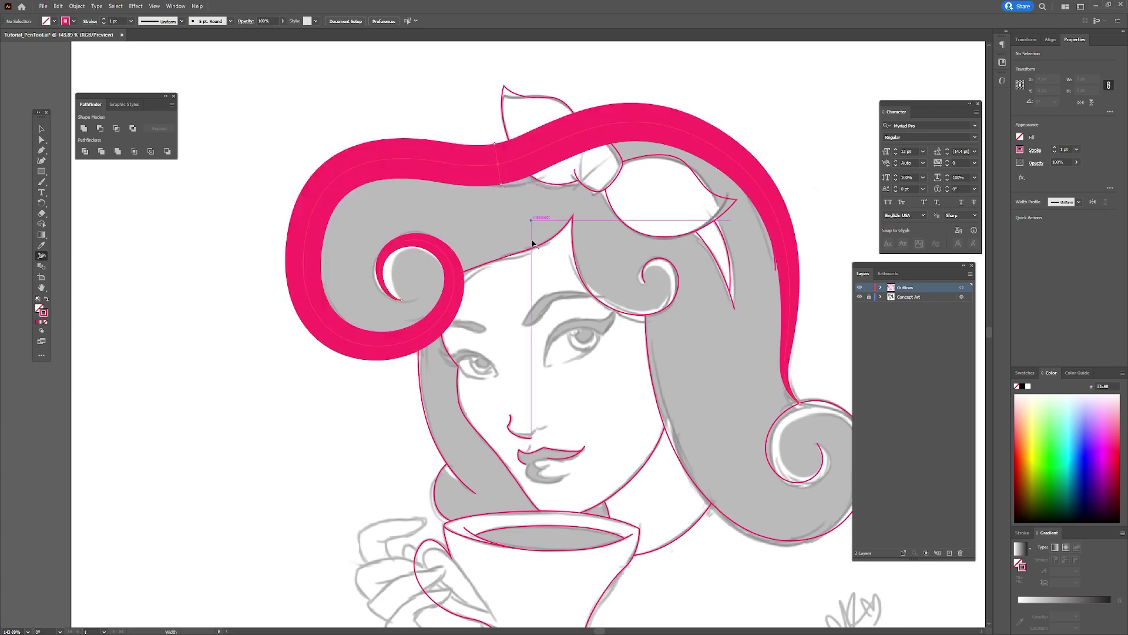
key("ctrl+z")
mouse_move(403, 305)
left_mouse_down()
mouse_move(398, 322)
mouse_move(410, 320)
left_mouse_up()
key("ctrl+z")
left_click_drag(800, 404, 814, 406)
key("ctrl+z")
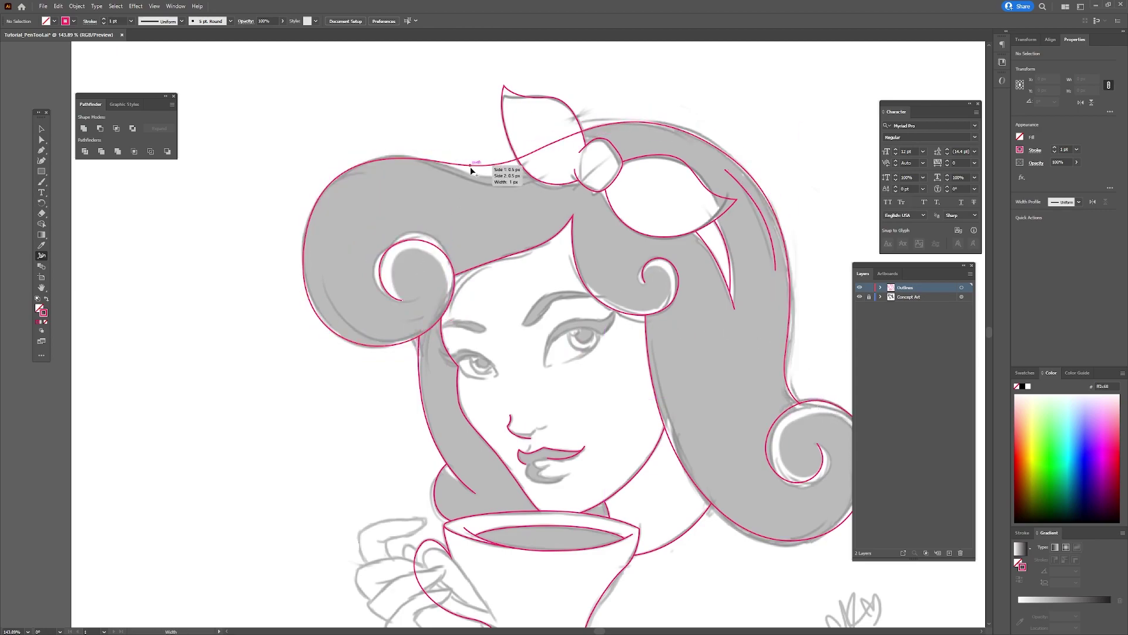
Step: Widen the stroke of the main outer hair outline with the Width tool to about 11 px
left_click_drag(500, 165, 501, 175)
mouse_move(421, 168)
left_mouse_down()
mouse_move(451, 154)
mouse_move(549, 152)
mouse_move(564, 137)
mouse_move(537, 113)
left_mouse_up()
mouse_move(379, 168)
left_mouse_down()
mouse_move(385, 181)
mouse_move(362, 175)
left_mouse_up()
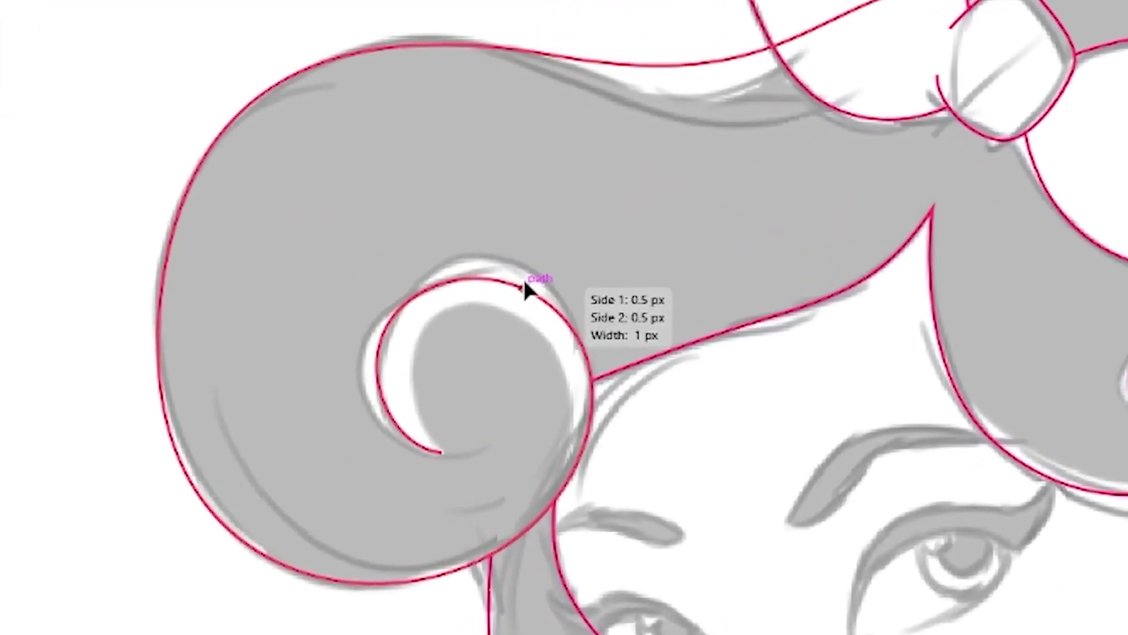
mouse_move(524, 287)
left_mouse_down()
mouse_move(529, 270)
mouse_move(518, 272)
left_mouse_up()
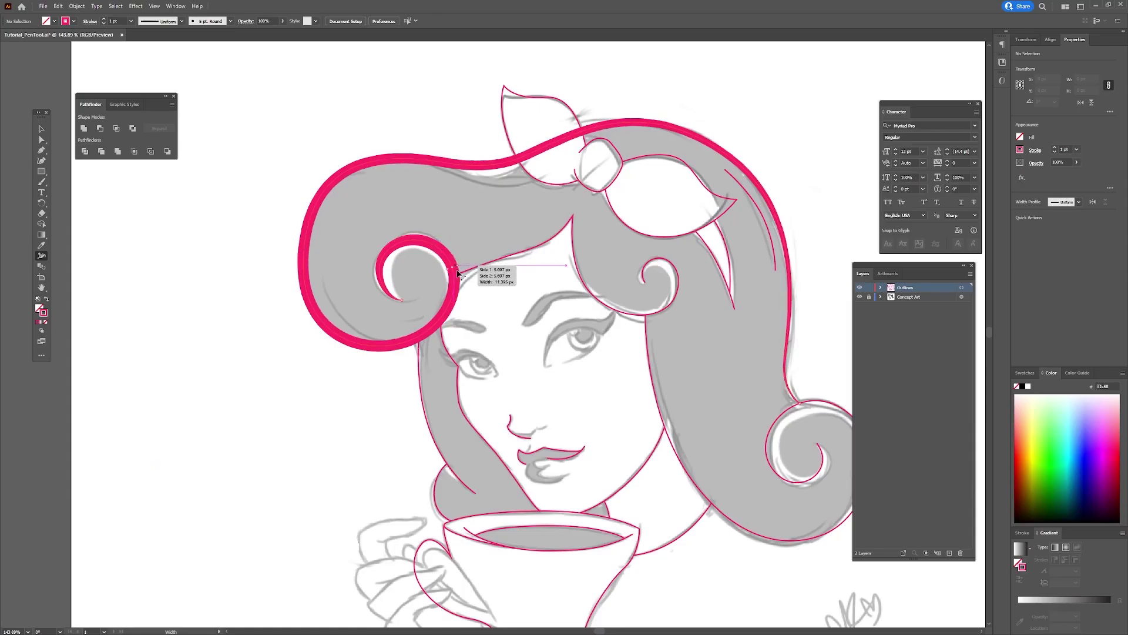
Step: Reposition the width points around the large left curl to vary its line weight toward the inner tip
left_click_drag(457, 270, 350, 340)
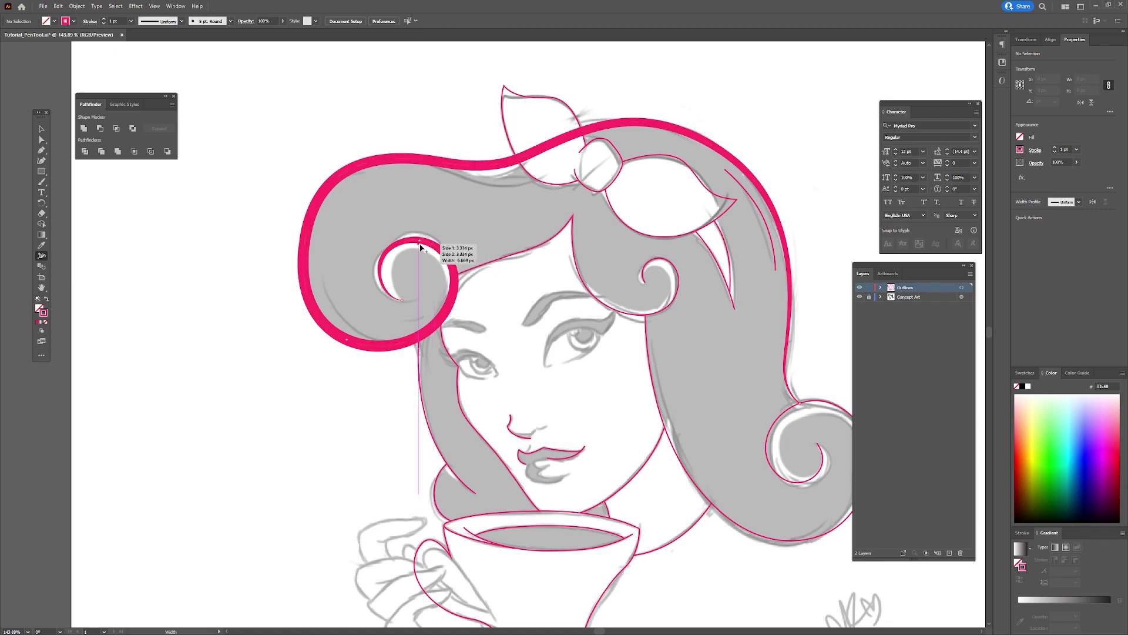
left_click_drag(423, 337, 409, 329)
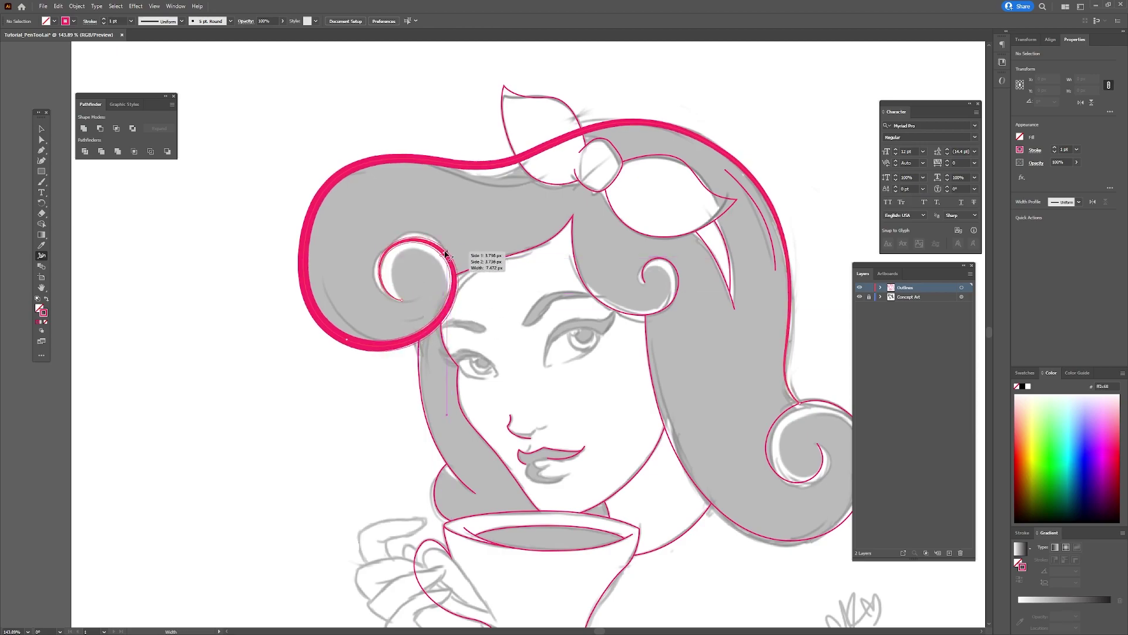
left_click_drag(382, 284, 410, 259)
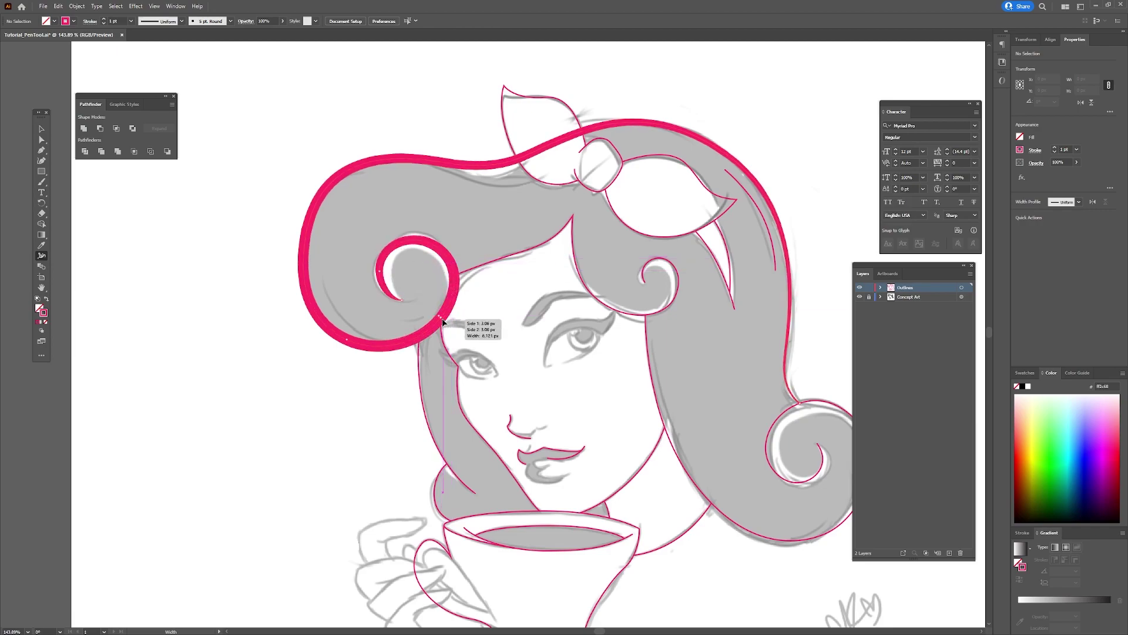
left_click_drag(442, 319, 424, 336)
Step: Adjust the hair outline's stroke width at the dip in the upper edge beside the bow
key("ctrl+space")
mouse_move(314, 367)
left_mouse_down()
mouse_move(222, 372)
mouse_move(399, 263)
mouse_move(338, 224)
left_mouse_up()
key("space")
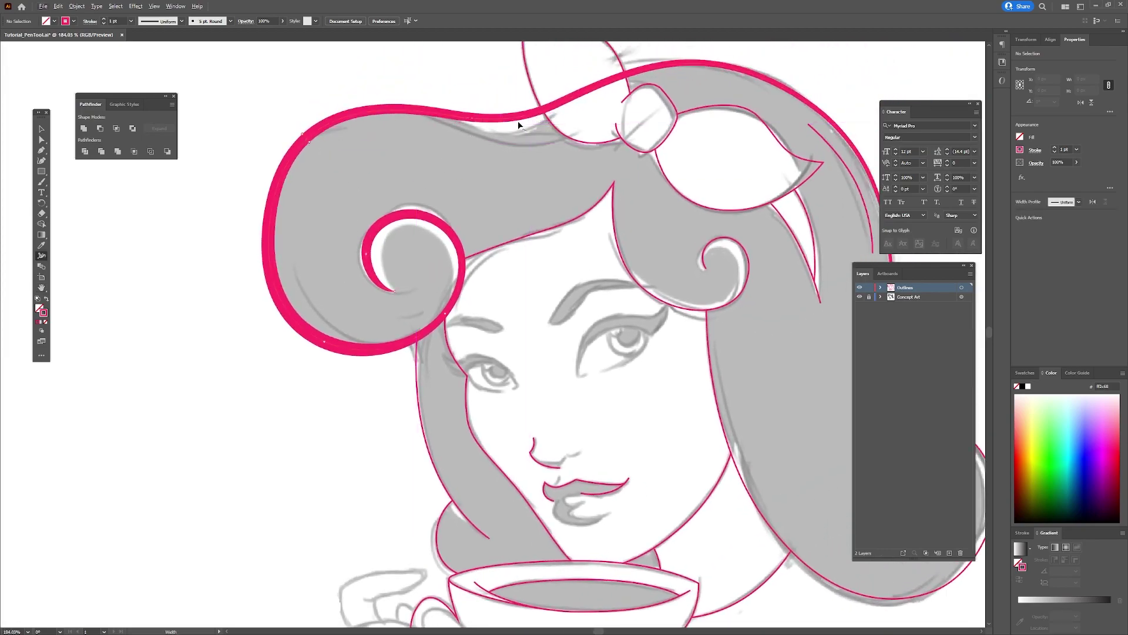
left_click_drag(513, 128, 510, 129)
Step: Adjust the hair outline's stroke width along the right side of the head and above the bow
key("ctrl+space")
left_click_drag(612, 160, 506, 175)
key("space")
left_click_drag(506, 175, 385, 195)
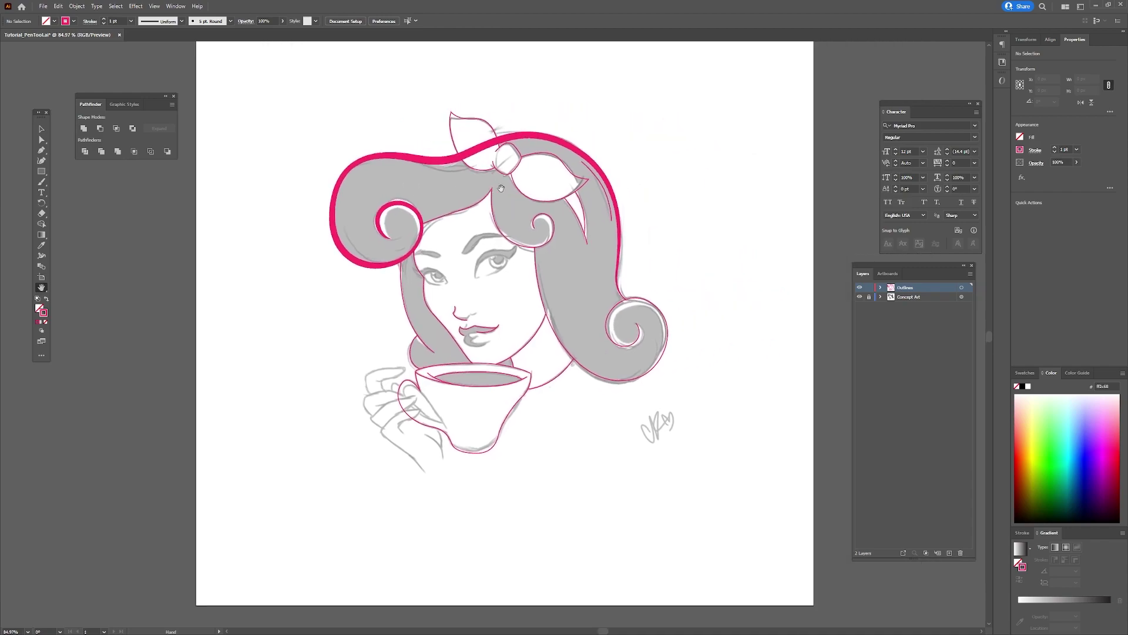
left_click_drag(564, 151, 590, 180)
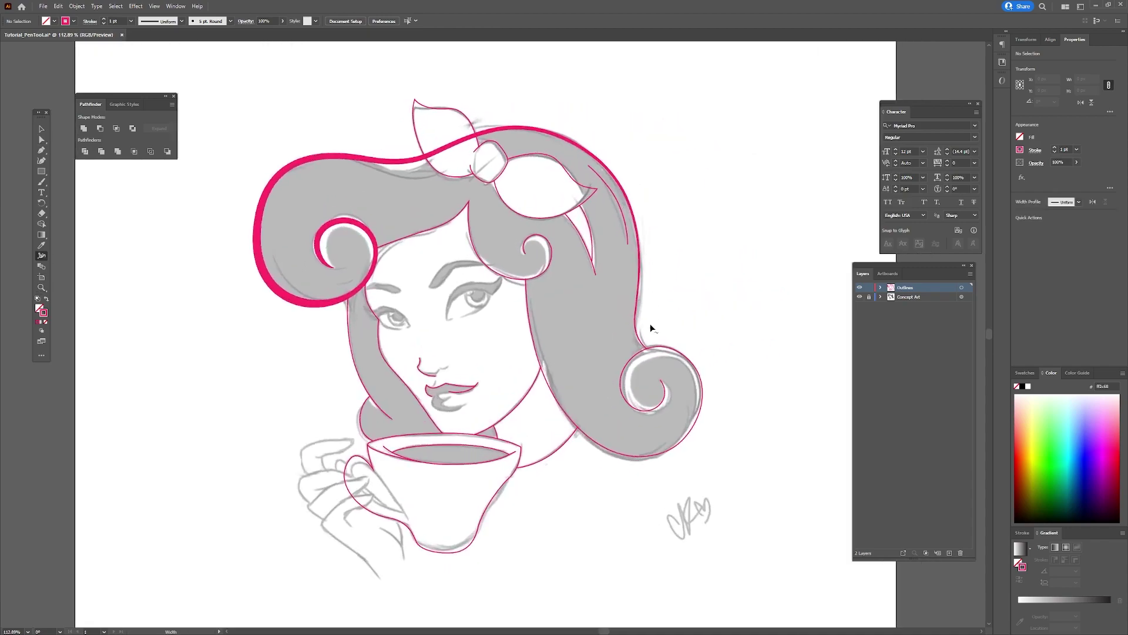
scroll(654, 294, "up", 2)
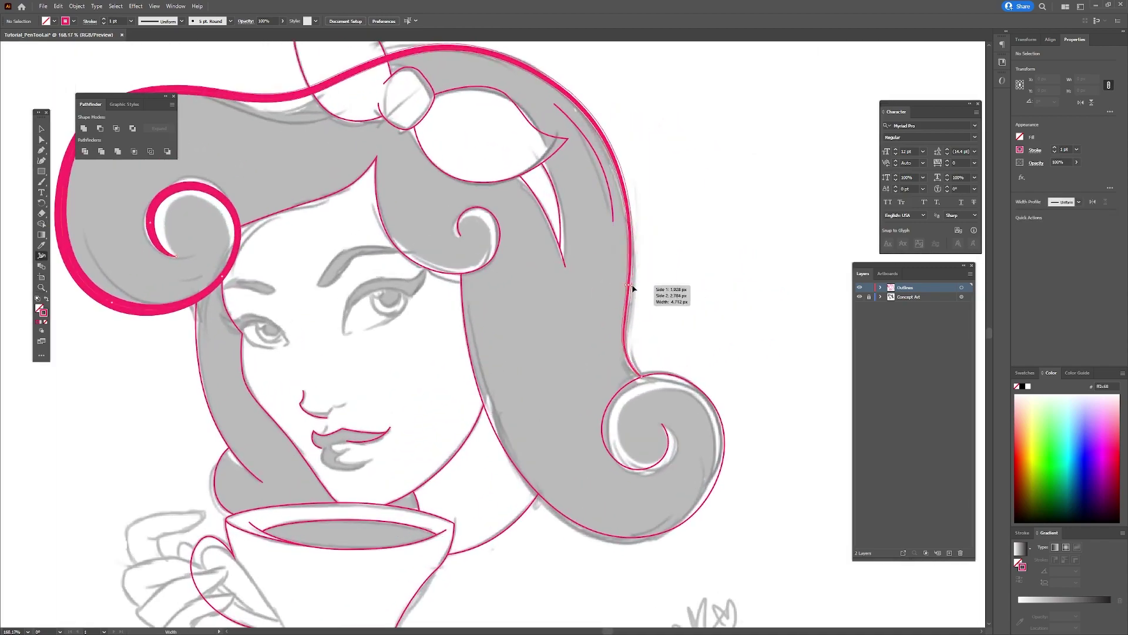
left_click_drag(634, 290, 634, 289)
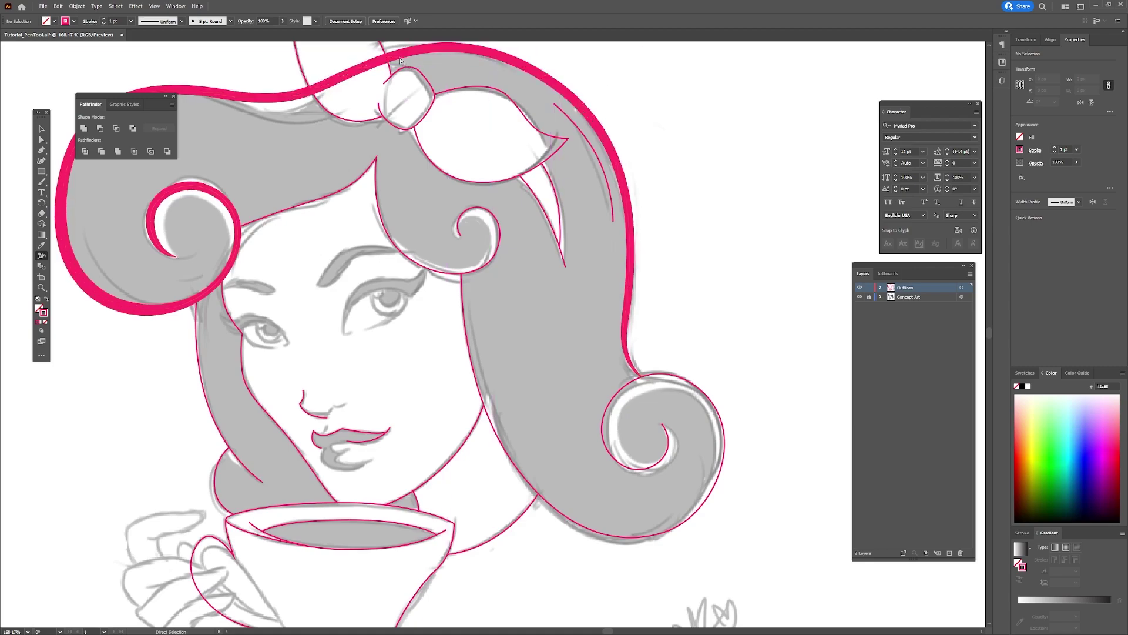
left_click_drag(385, 57, 379, 59)
Step: Widen the stroke of the right-hand curl and the inner edge of the hair beside the cheek
left_click_drag(640, 376, 646, 373)
left_click_drag(492, 453, 497, 451)
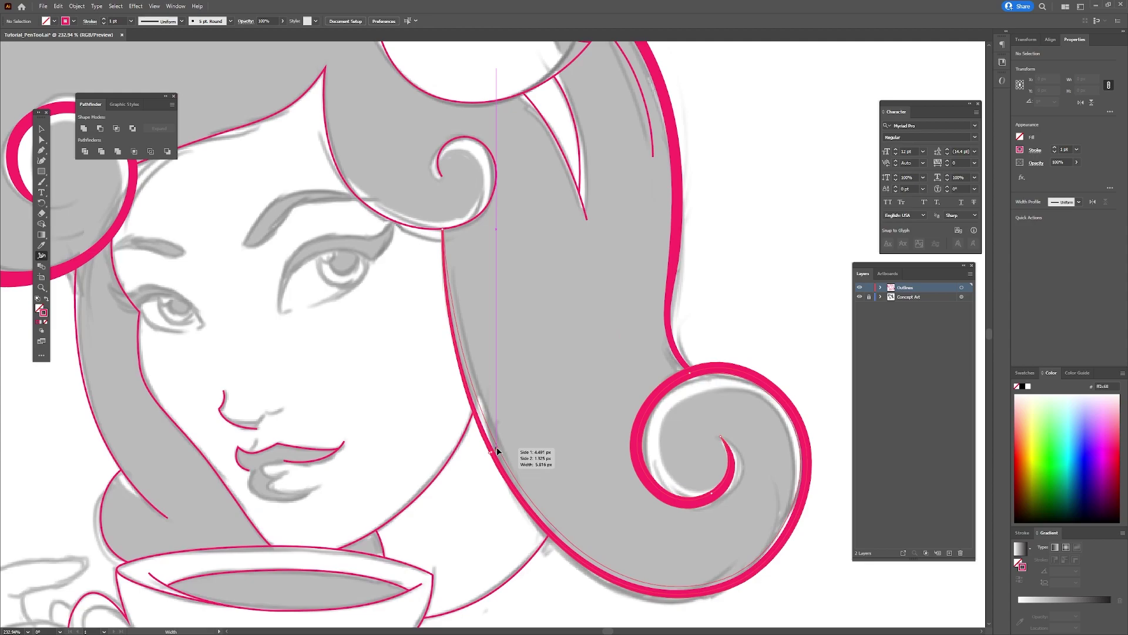
key("a")
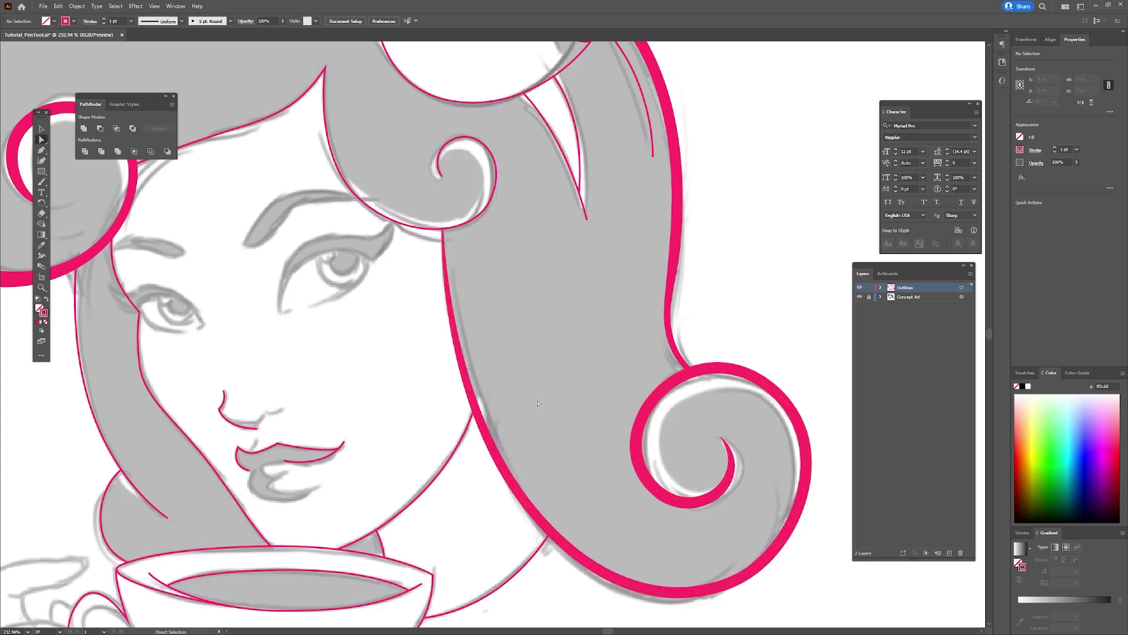
Step: Widen the forehead hairline's stroke near the large left curl with the Width tool
left_click_drag(578, 347, 524, 366)
key("space")
left_click_drag(483, 396, 612, 371)
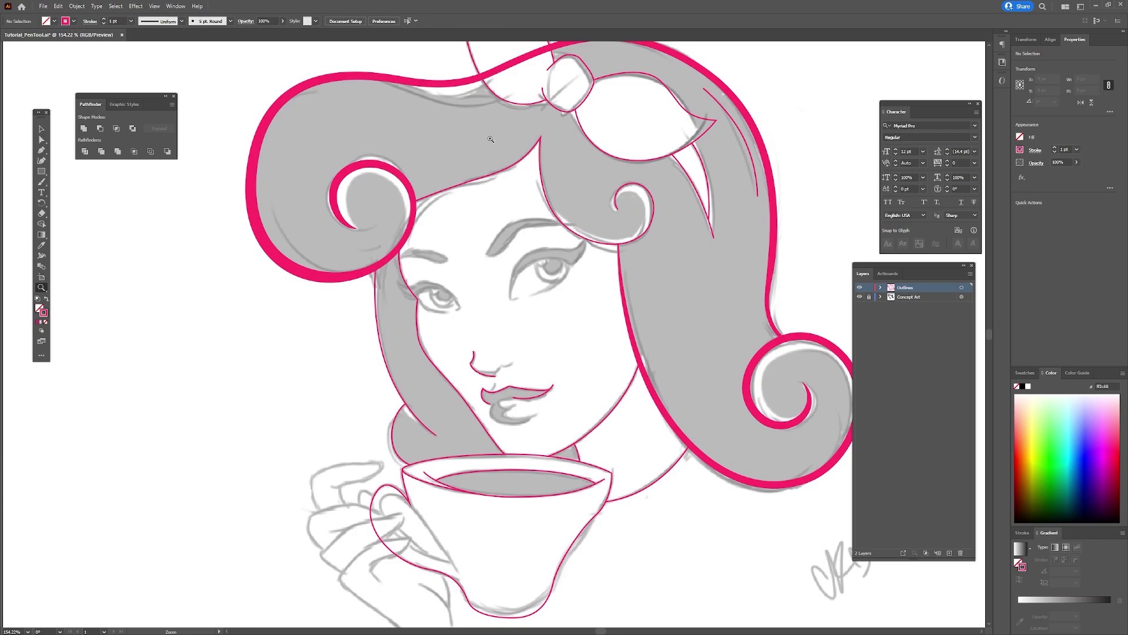
left_click_drag(491, 138, 520, 152)
key("space")
left_click_drag(502, 191, 486, 251)
key("shift+w")
left_click_drag(388, 268, 386, 274)
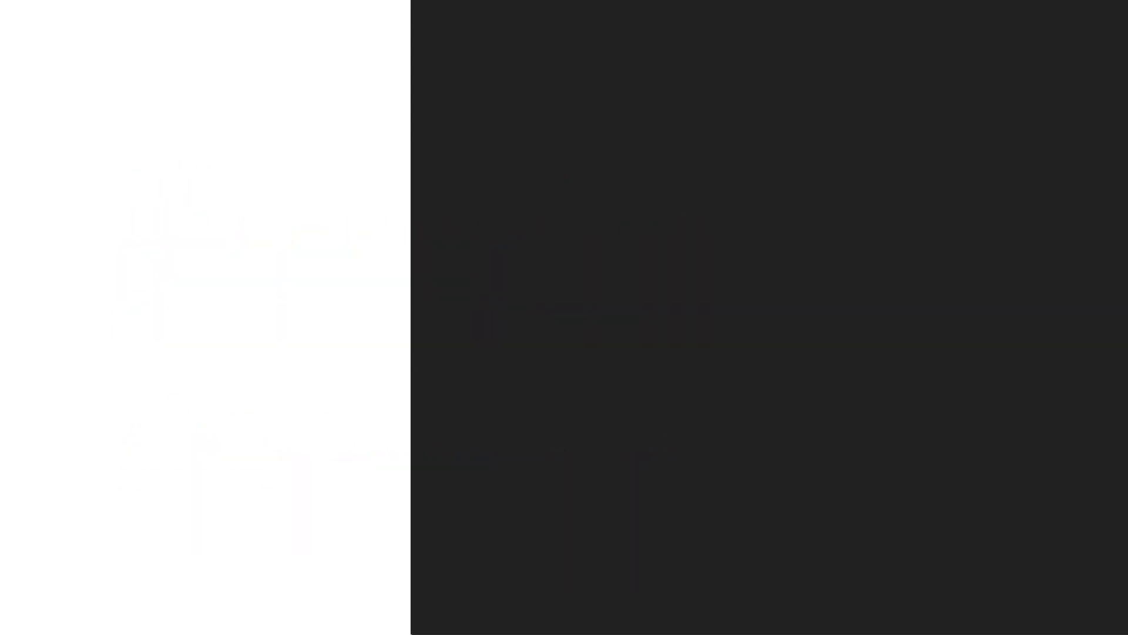
Step: Place the new layer named Fill beneath the Outlines layer and set a dark purple stroke colour
left_click_drag(894, 288, 893, 303)
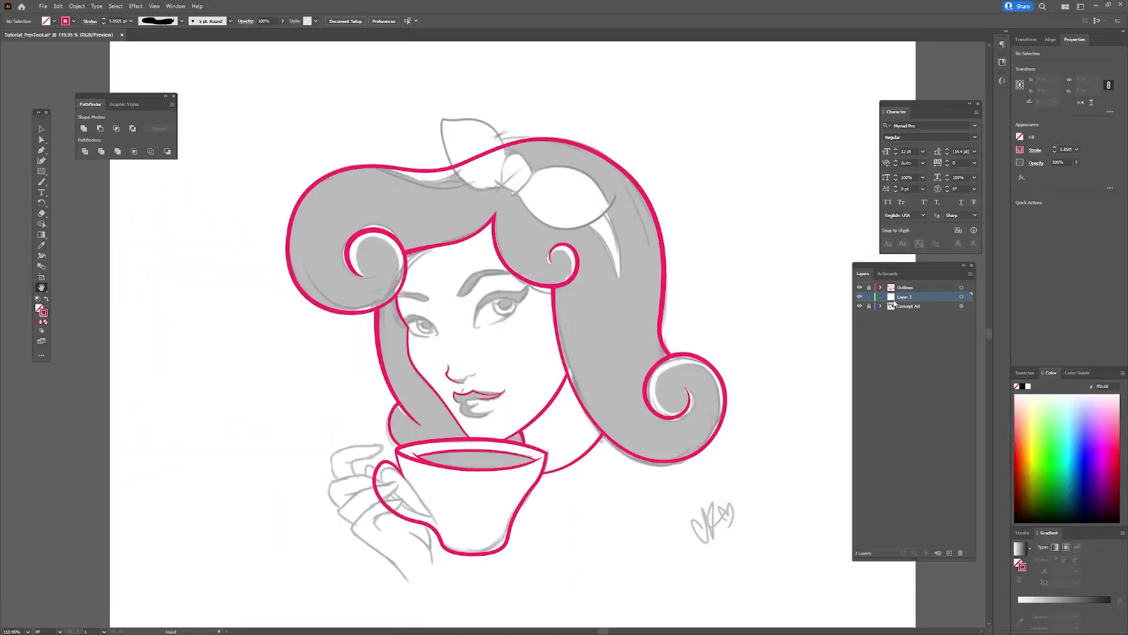
type("H")
double_click(44, 314)
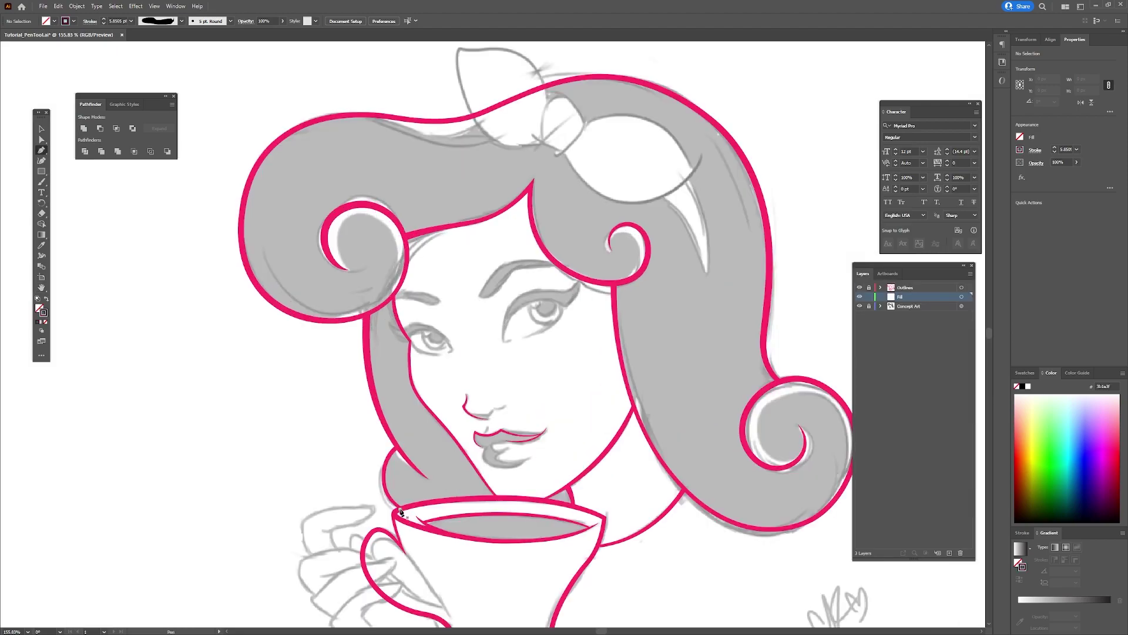
Step: Start the hair fill path at the cup's rim, following the left strand and large left curl to the top edge
left_click(399, 509)
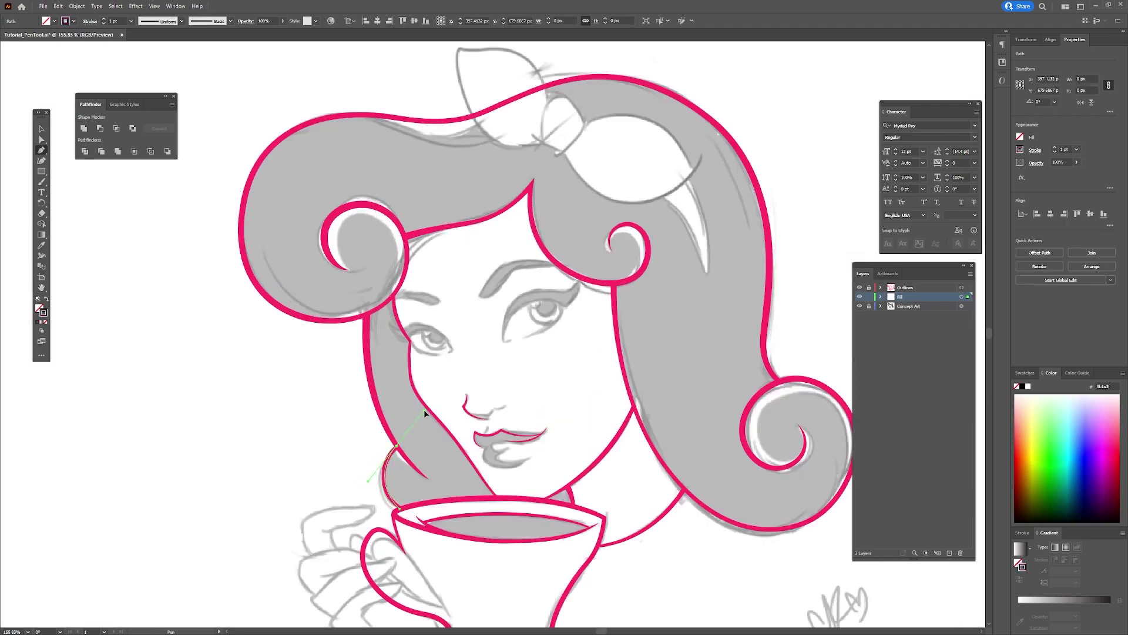
left_click(397, 447)
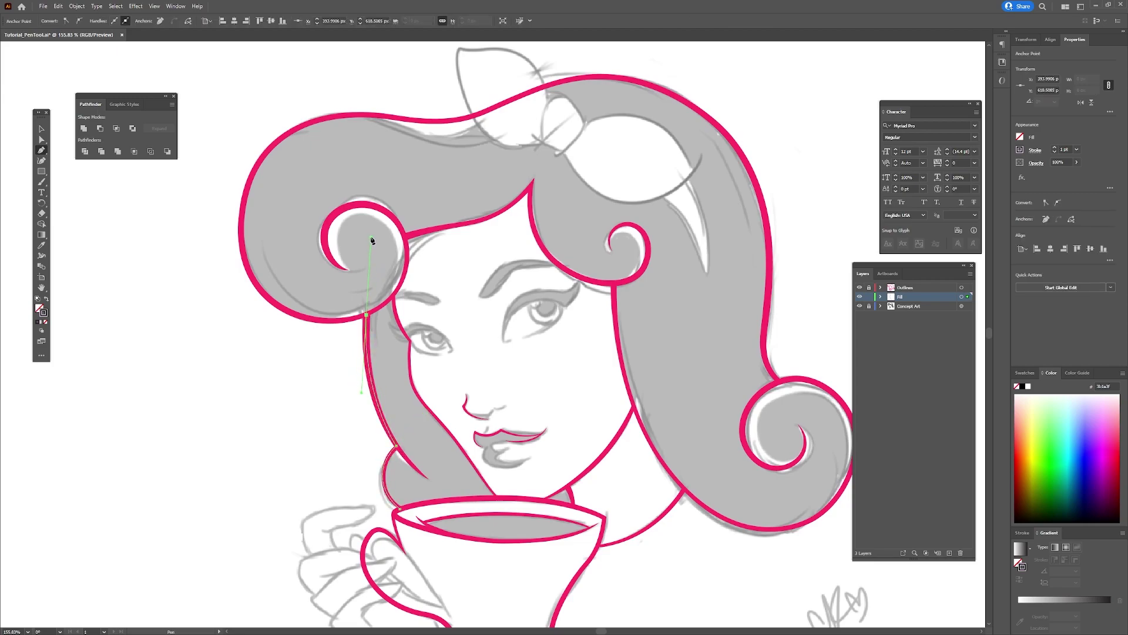
left_click_drag(244, 259, 320, 112)
left_click(241, 246)
left_click_drag(395, 118, 417, 123)
Step: Continue the hair fill path over the top of the head and down to the right-hand curl
scroll(561, 87, "up", 3)
left_click_drag(462, 268, 487, 258)
left_click_drag(576, 226, 600, 223)
left_click_drag(722, 281, 776, 338)
left_click(777, 529)
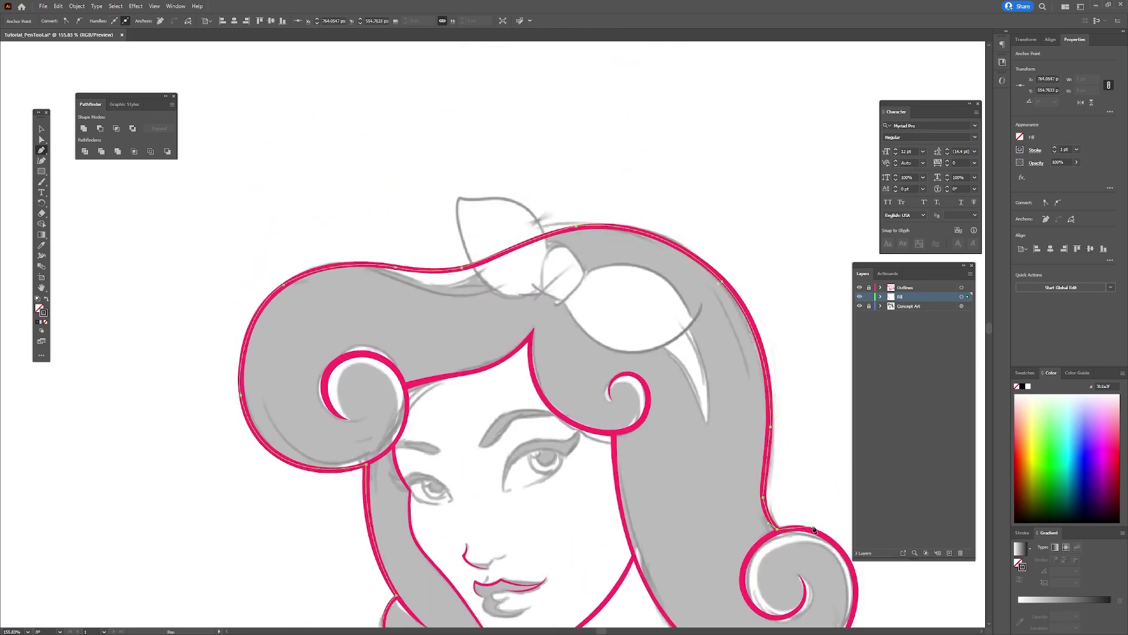
Step: Carry the hair fill path around the right-hand curl and up the inner edge to the small forehead curl
left_click_drag(820, 534, 840, 543)
scroll(851, 508, "down", 3)
left_click_drag(828, 405, 685, 403)
left_click_drag(705, 481, 683, 520)
left_click_drag(586, 528, 519, 504)
left_click_drag(477, 367, 472, 335)
left_click(468, 289)
Step: Continue the hair fill path around the small curl and along the forehead hairline to the face's left contour
left_click_drag(426, 281, 411, 269)
left_click_drag(386, 210, 388, 167)
left_click(364, 215)
left_click_drag(319, 232, 302, 236)
left_click(248, 303)
Step: Close the hair path down the face contour and along the cup's rim, and swap its dark purple stroke to the fill
left_click(265, 347)
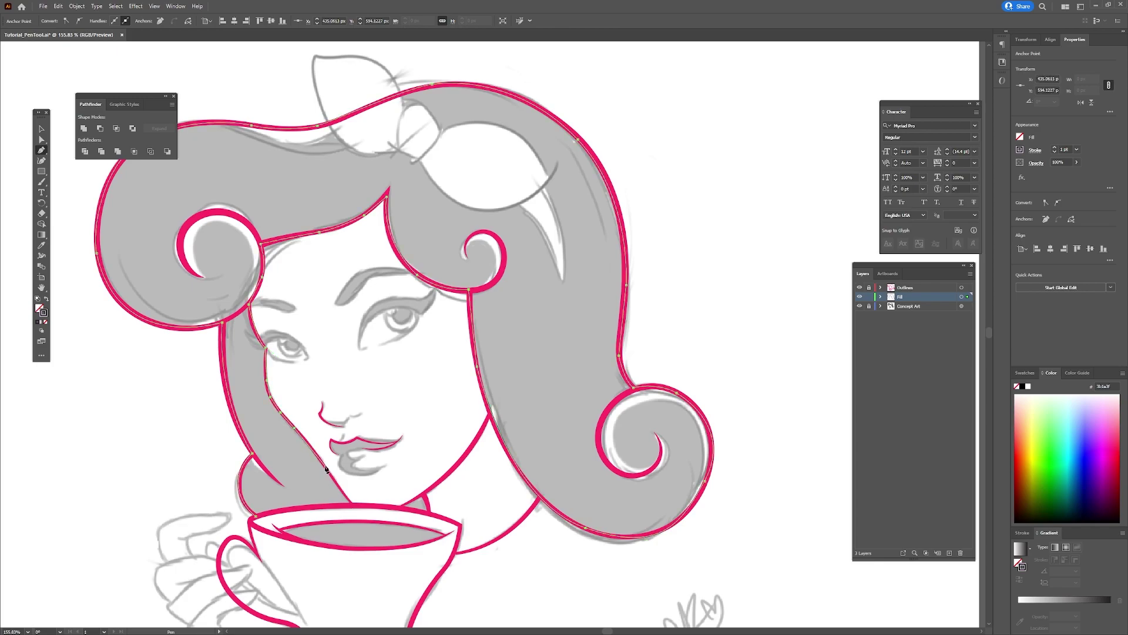
left_click(352, 504)
left_click(255, 519)
key("a")
left_click(47, 300)
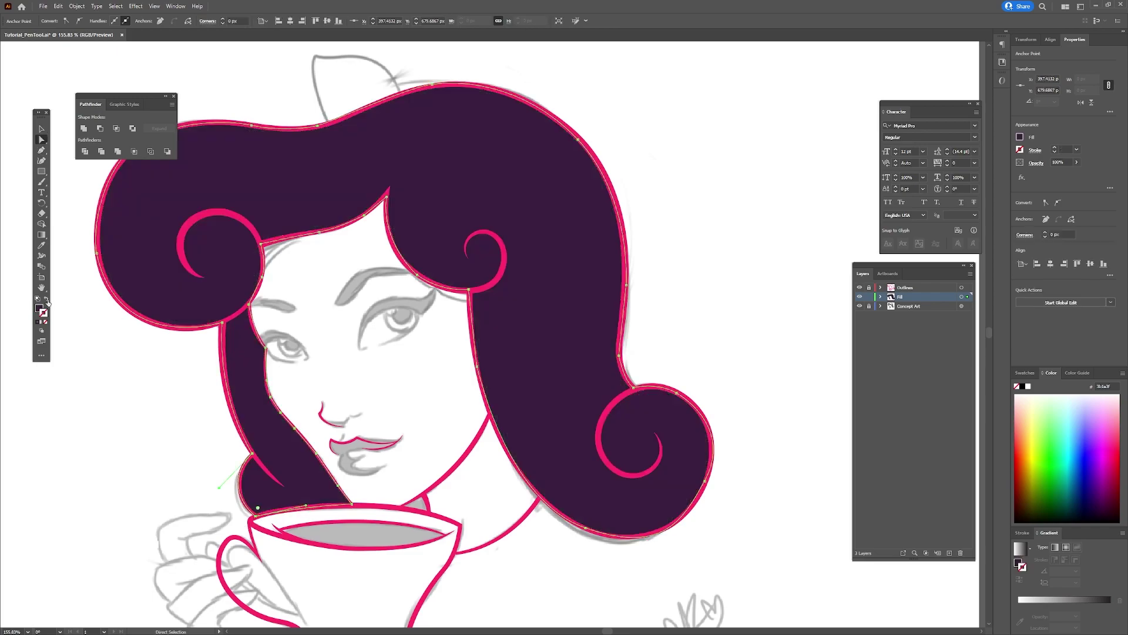
left_click(203, 358)
Step: Draw a skin-coloured fill path from the left-hand curl down the face's left contour to the cup's rim
left_click_drag(462, 288, 518, 337)
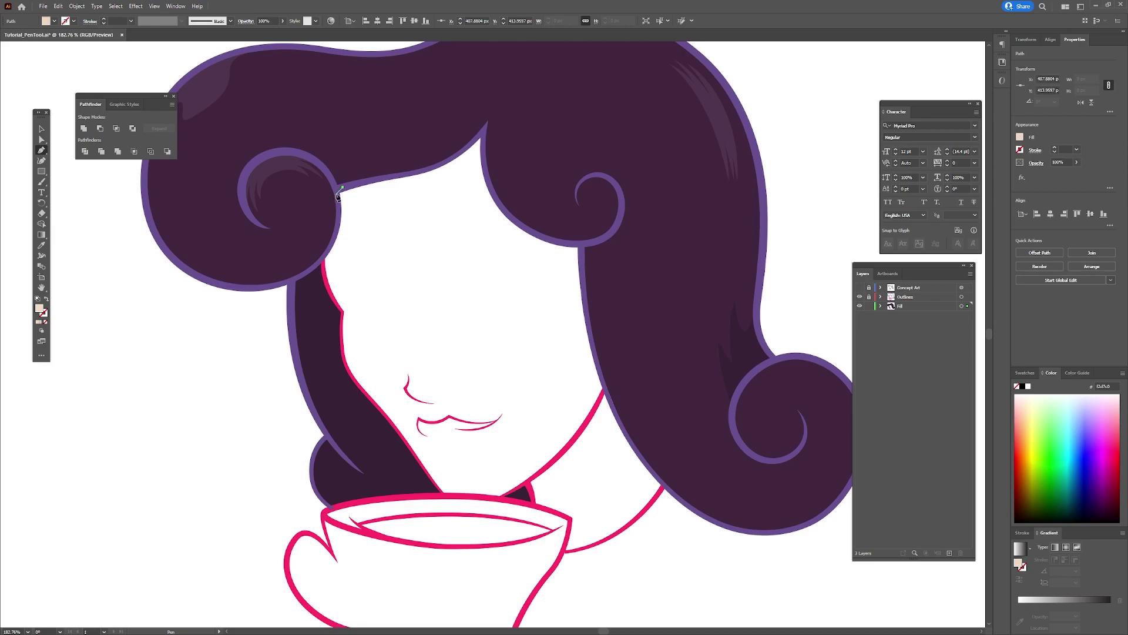
left_click(334, 236)
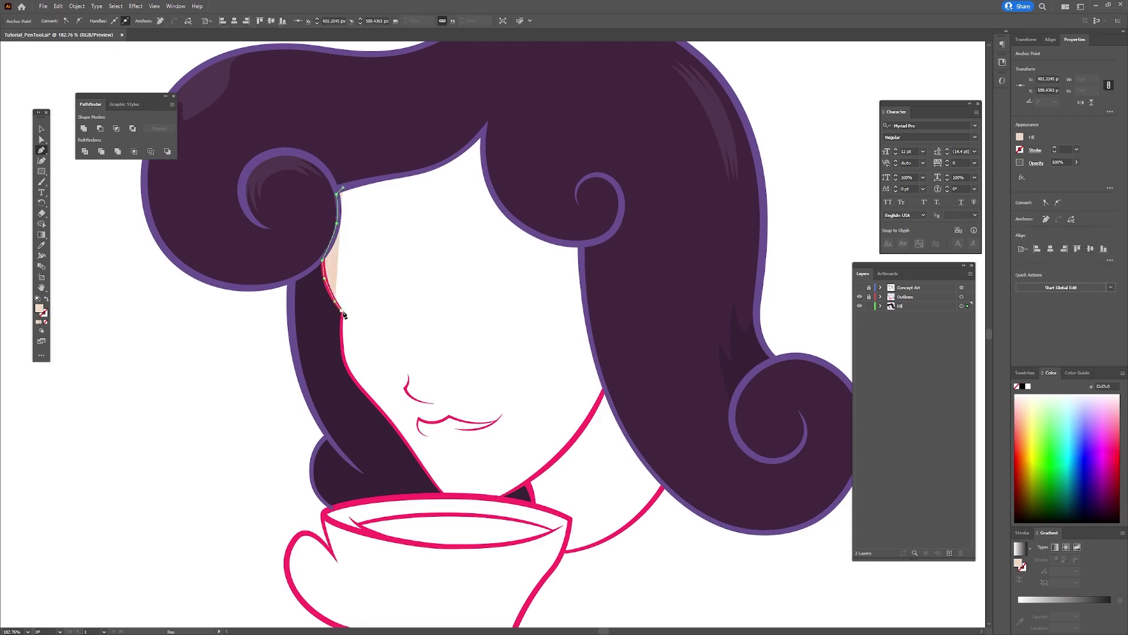
key("ctrl+z")
left_click_drag(346, 368, 353, 377)
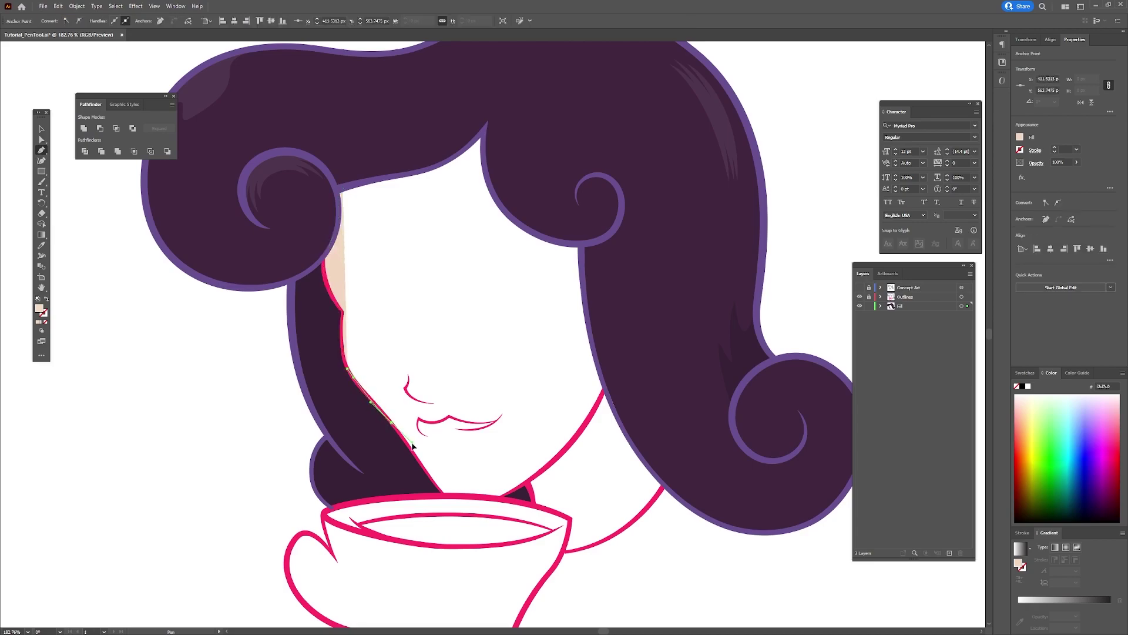
left_click(411, 444)
left_click(445, 499)
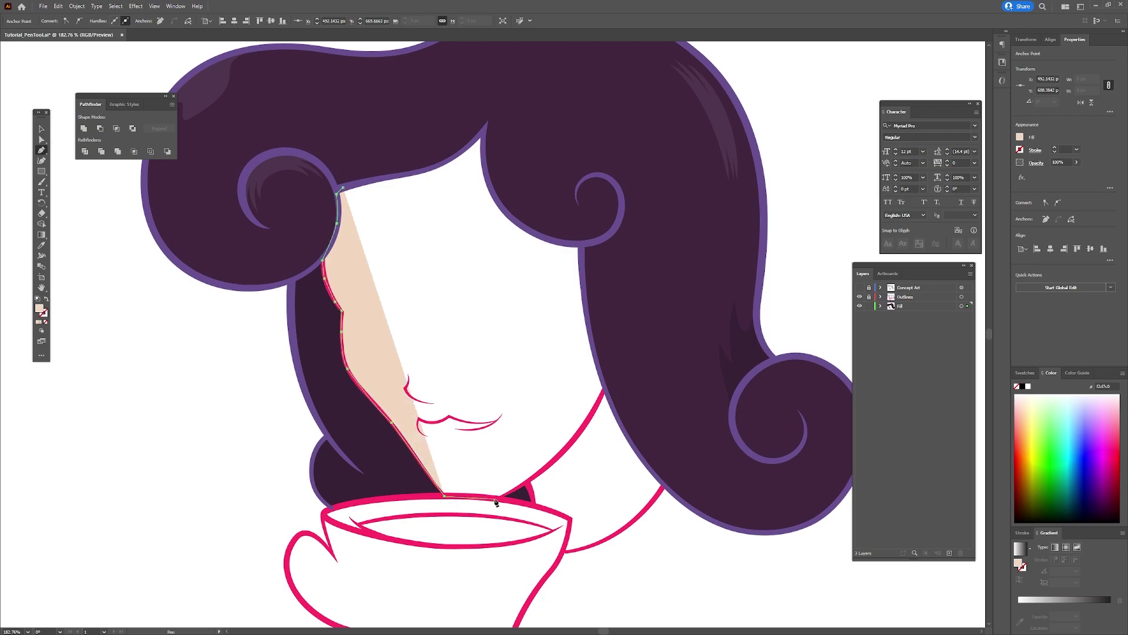
Step: Continue the skin fill path along the cup's rim, around the dark neck gap, and along the neck line up to the hair's edge
left_click(498, 498)
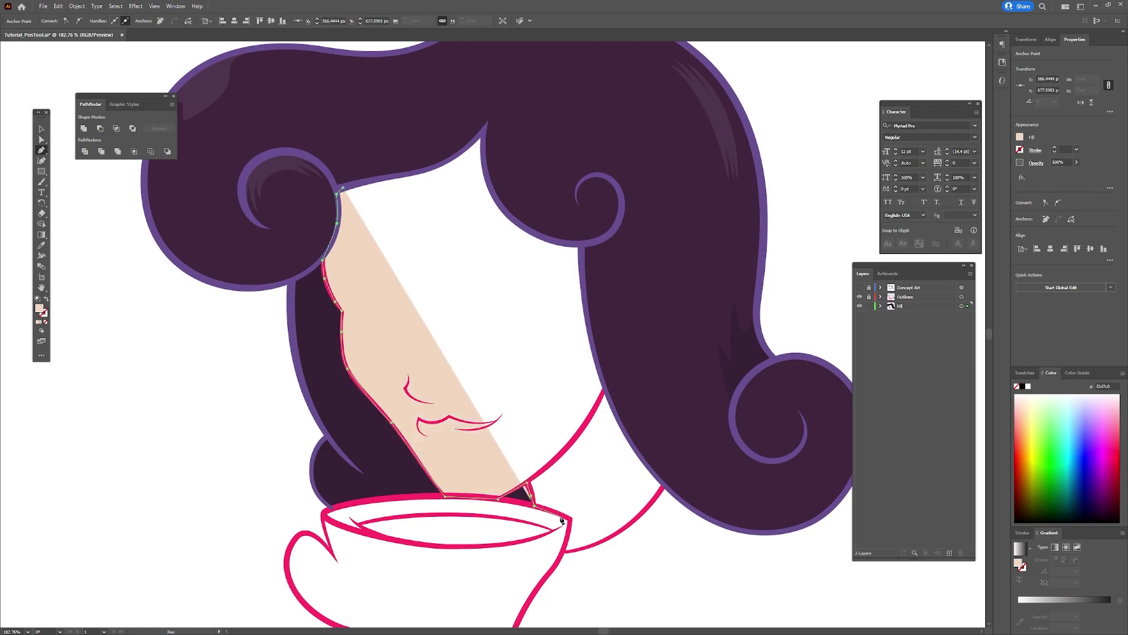
left_click(568, 519)
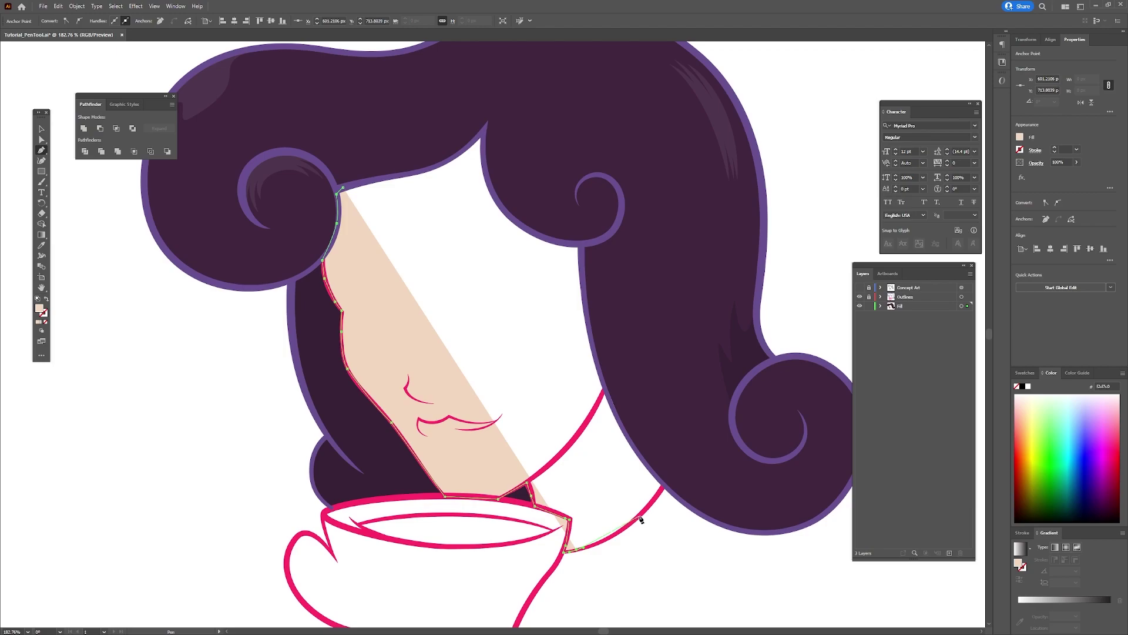
left_click_drag(662, 485, 609, 398)
left_click_drag(595, 350, 585, 315)
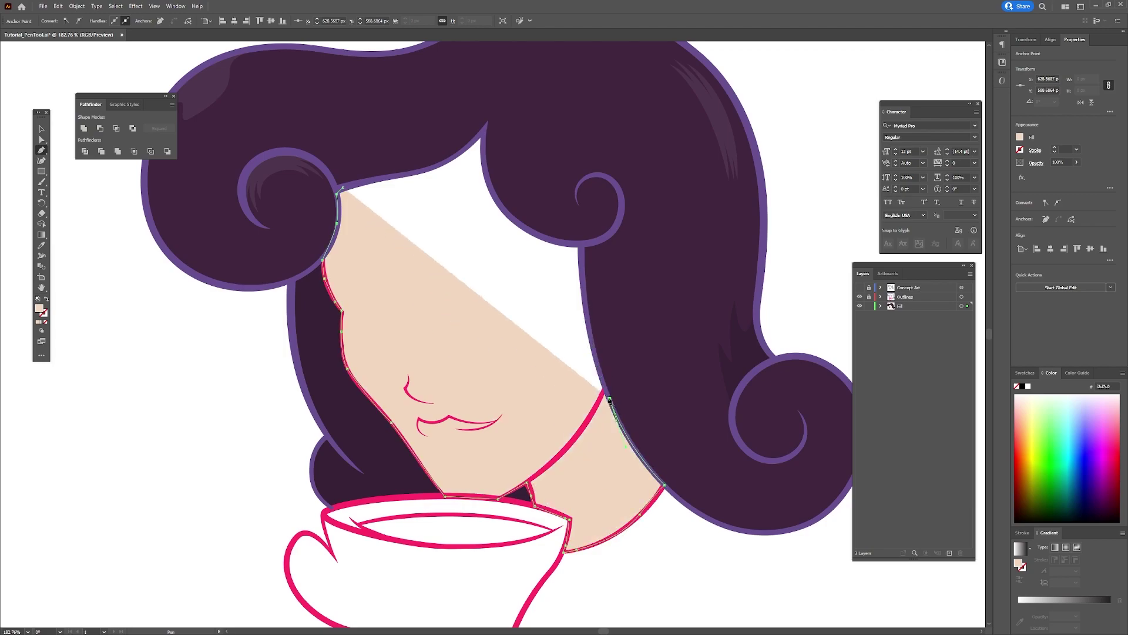
Step: Carry the skin fill path up the hair's inner edge, around the forehead curl and along the hairline to close the face shape
left_click(598, 371)
left_click(581, 245)
left_click(541, 239)
left_click(501, 212)
left_click(484, 159)
left_click(485, 130)
left_click(451, 159)
left_click(422, 170)
left_click(380, 178)
left_click(380, 179)
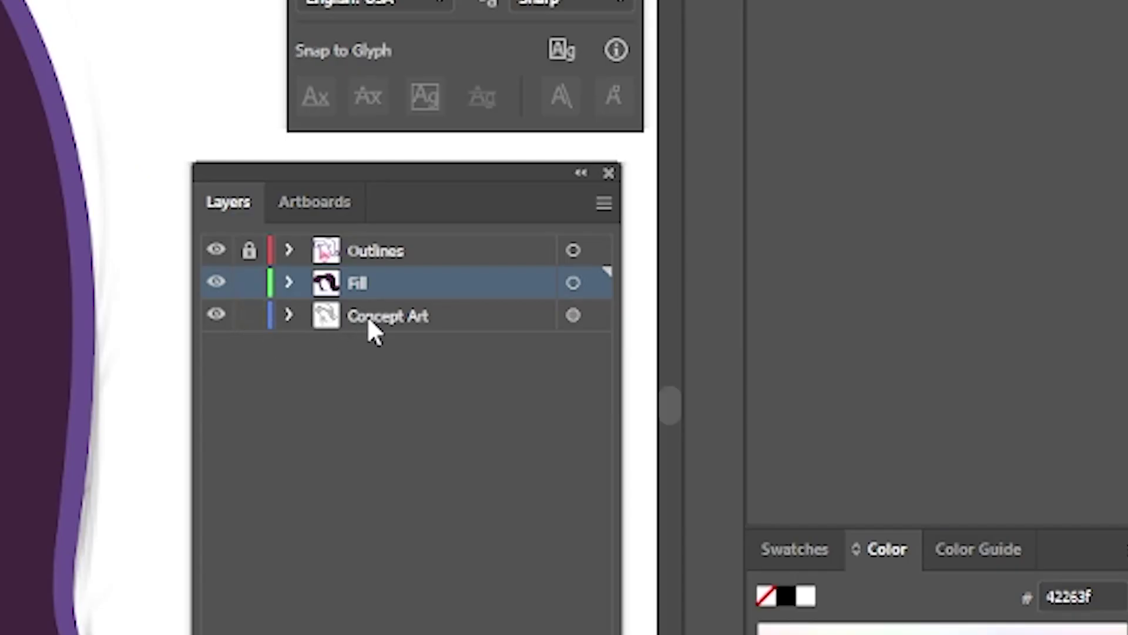
Step: Place the locked Concept Art layer above Outlines and set its artwork's opacity to 20%
left_click_drag(368, 316, 289, 247)
left_click(249, 251)
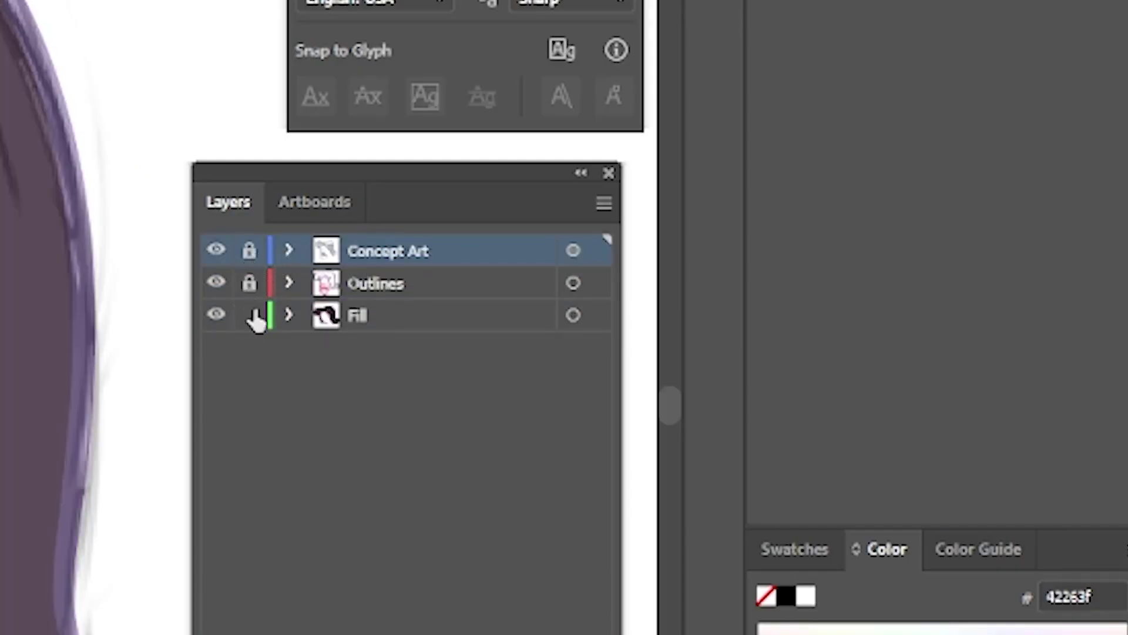
left_click(573, 252)
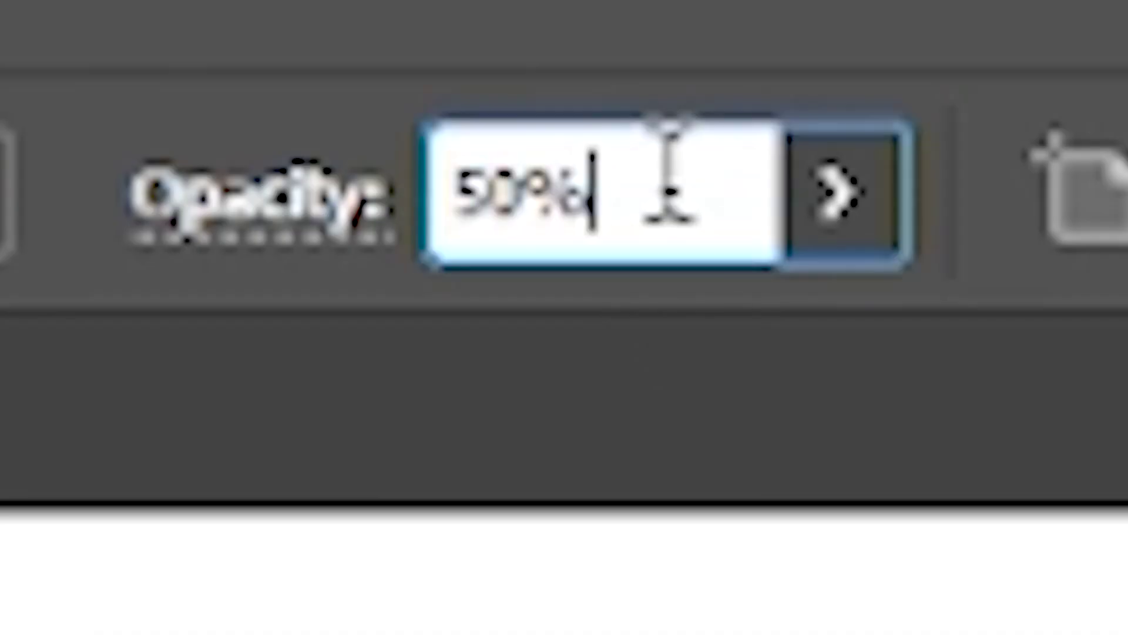
double_click(684, 200)
type("20")
key("Return")
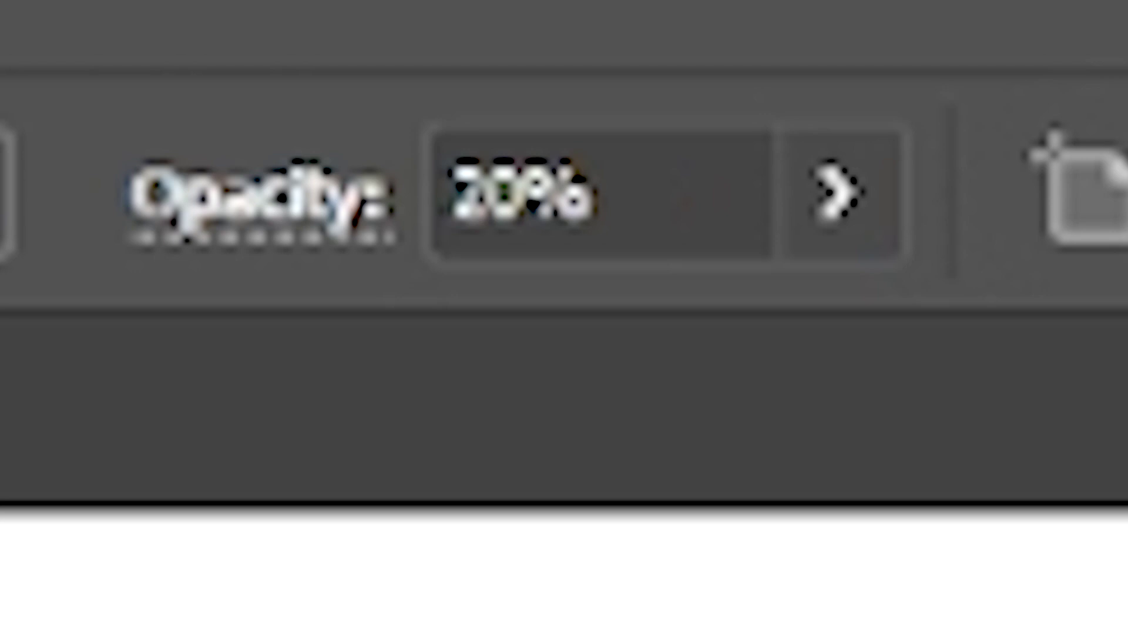
left_click(250, 253)
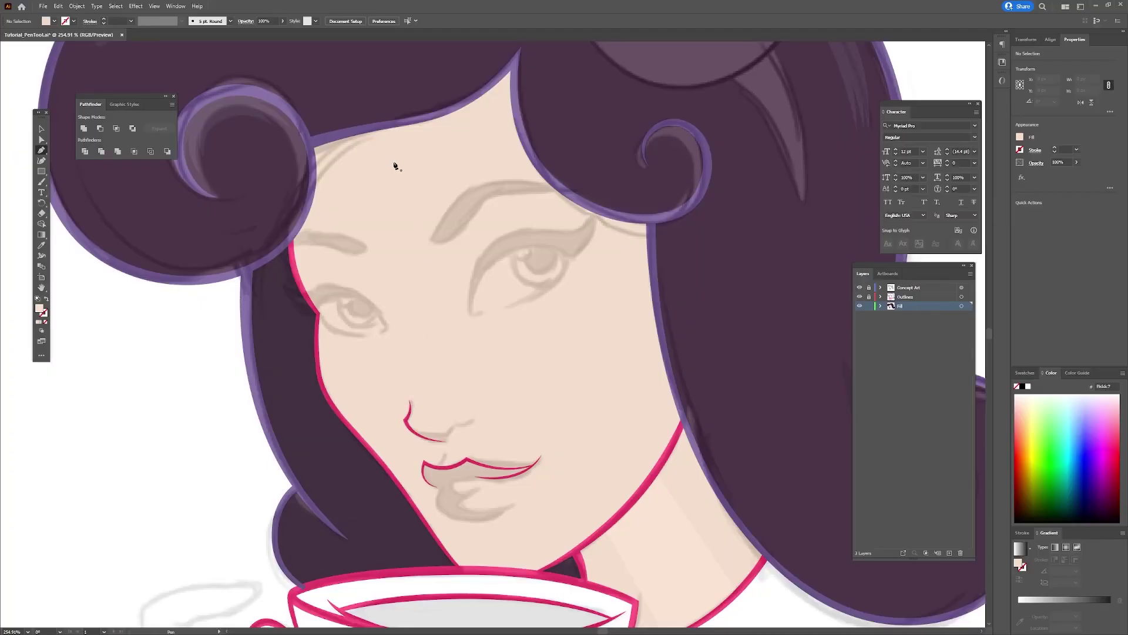
Step: Draw a skin-shading path on the Fill layer from the forehead hairline down the nose bridge and around under the nostril
left_click_drag(369, 128, 368, 162)
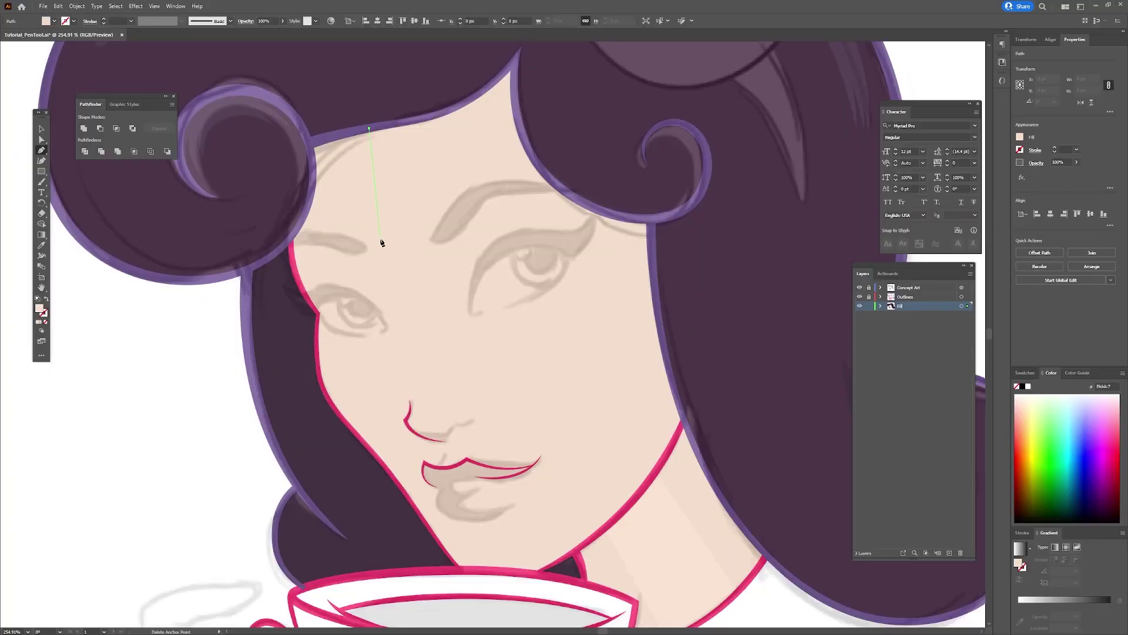
left_click_drag(420, 287, 421, 285)
left_click(410, 404)
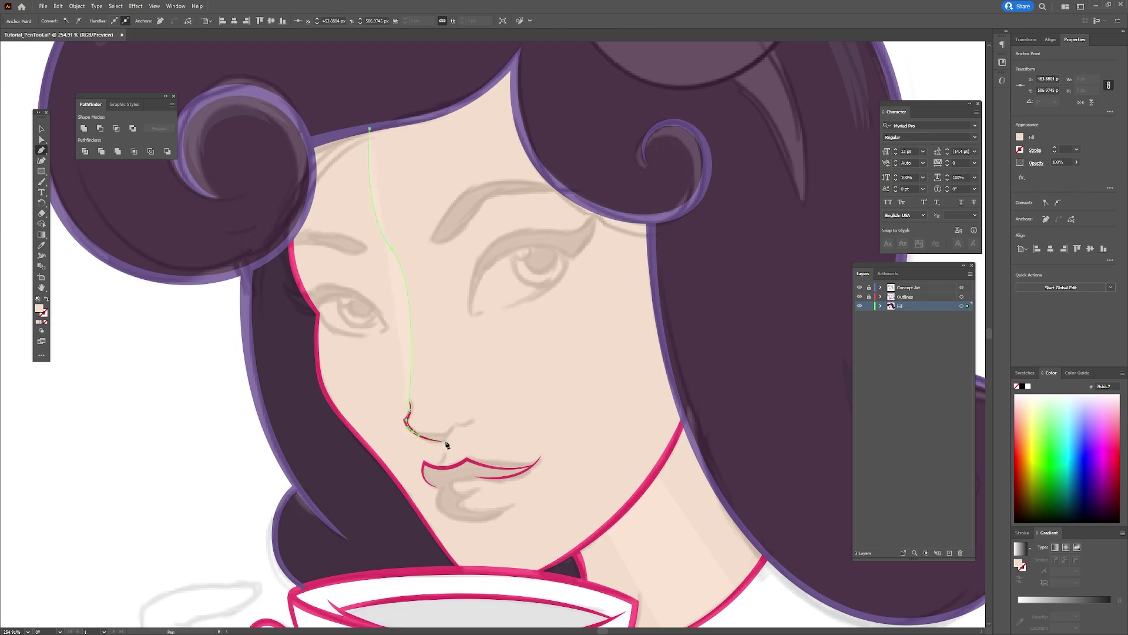
left_click_drag(454, 440, 445, 440)
left_click_drag(398, 457, 400, 457)
key("ctrl+z")
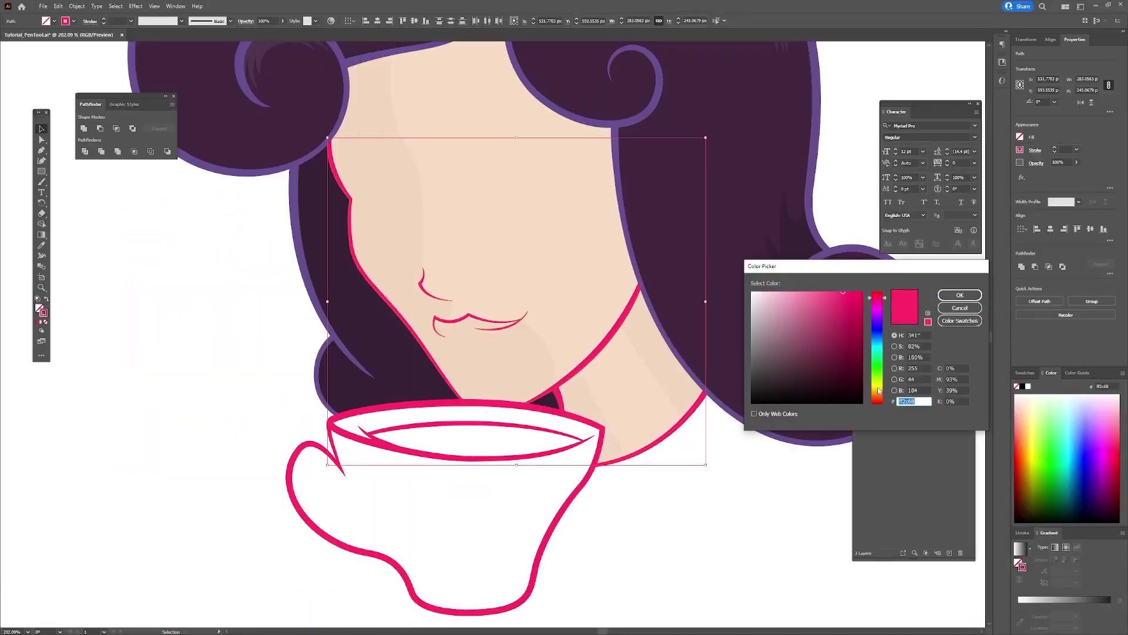
Step: Recolour the pink face and neck outlines to a darker skin tan
left_click(878, 391)
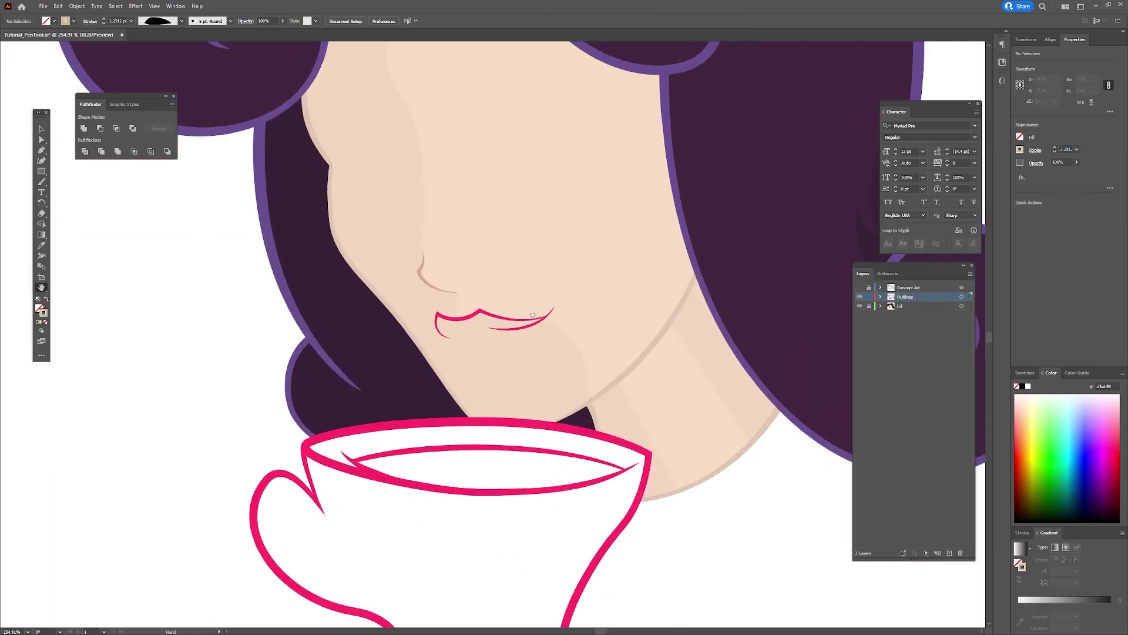
left_click(503, 325)
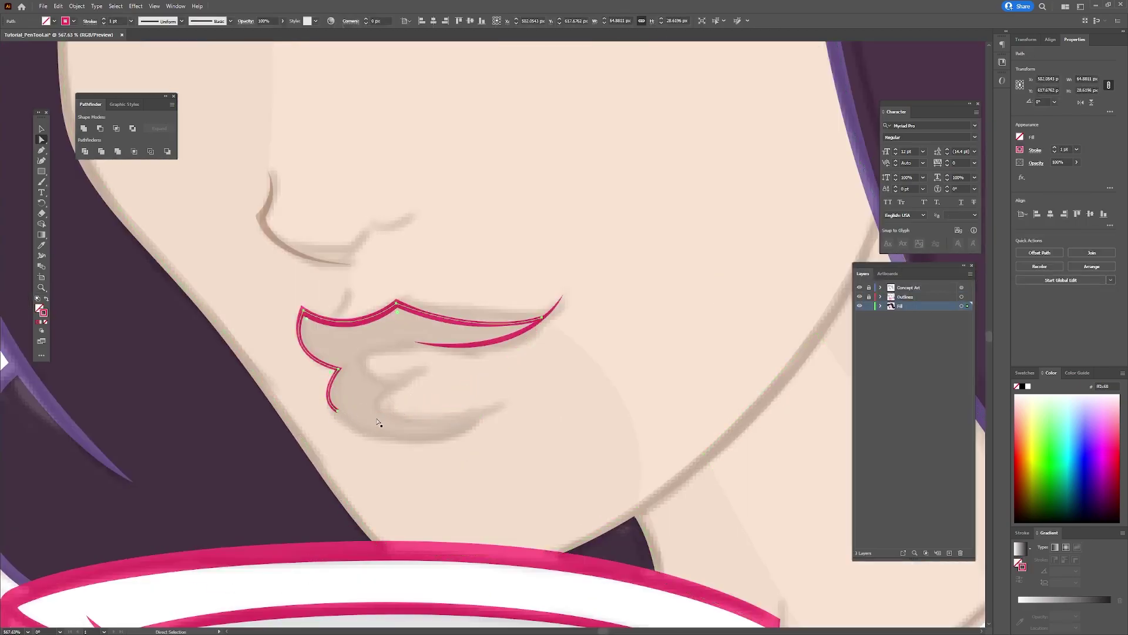
Step: Close the lip path beneath the lower lip to the right-hand mouth corner and swap its pink stroke to the fill
key("p")
left_click(337, 410)
left_click(543, 321)
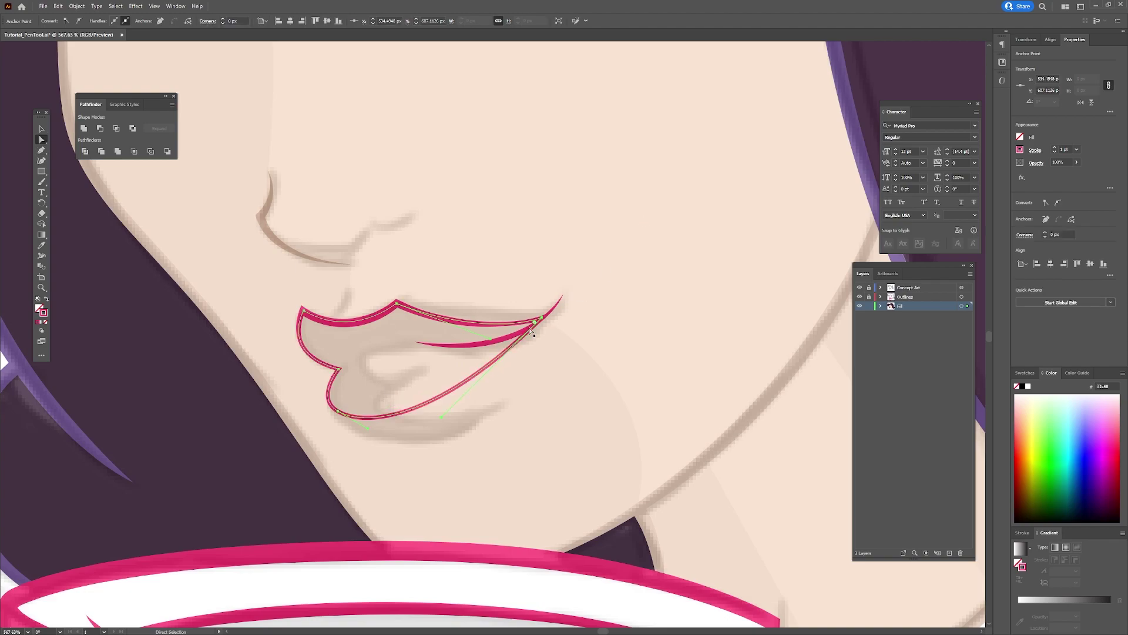
left_click(47, 298)
right_click(395, 360)
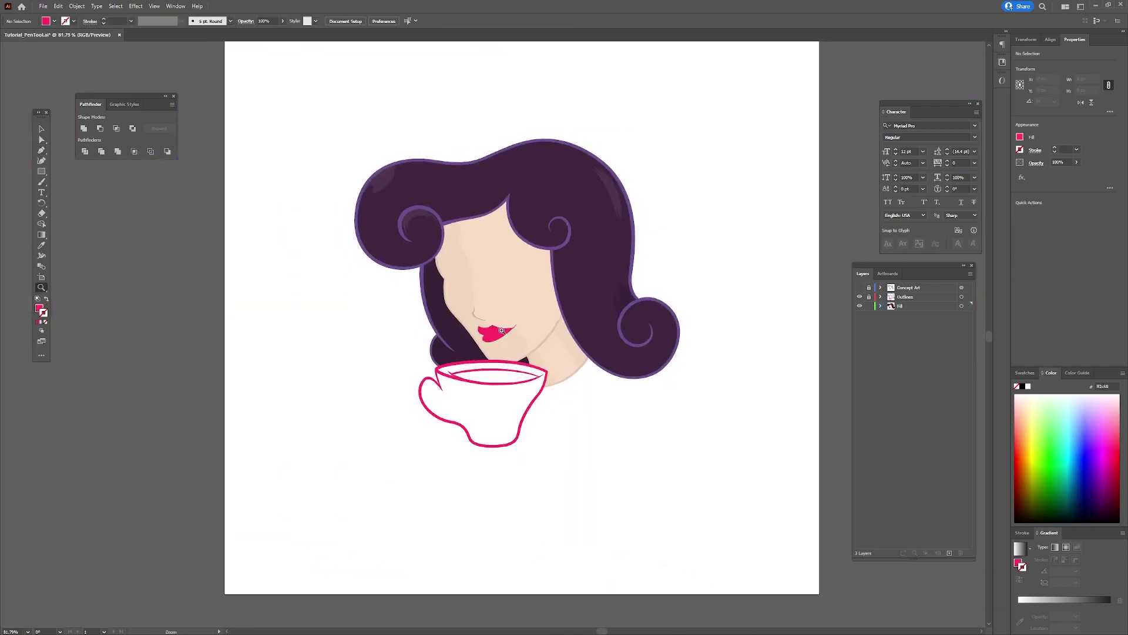
left_click(501, 330)
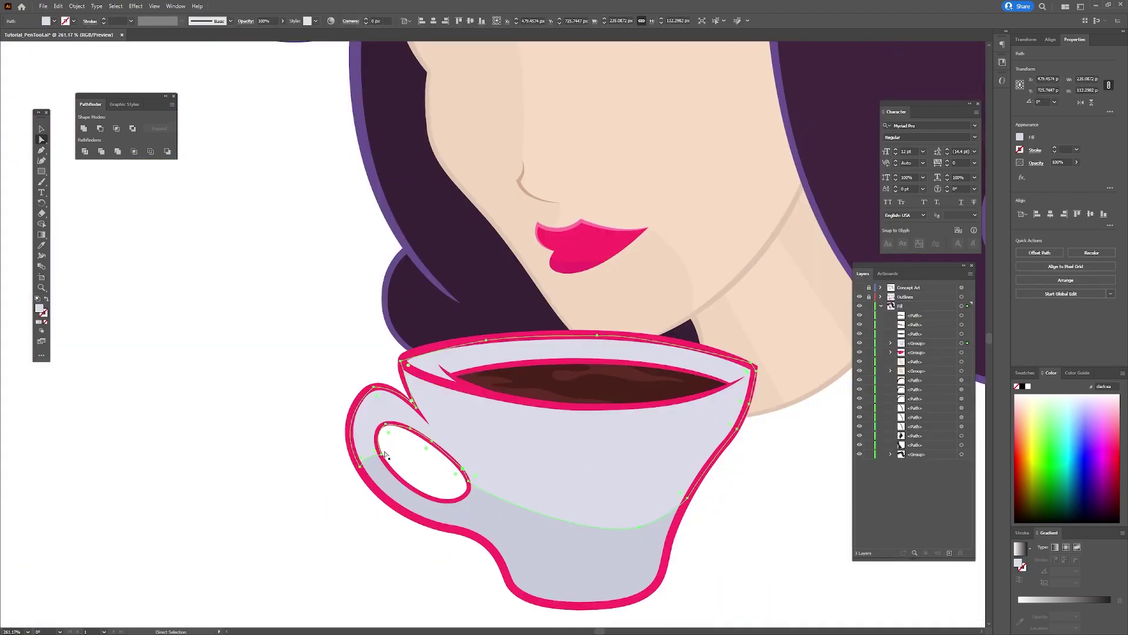
Step: Refine the anchors and curves of the light and shaded fill shapes on the cup's body and handle
left_click(764, 438)
left_click(738, 428)
left_click_drag(754, 431, 728, 370)
left_click(616, 527)
left_click_drag(558, 474, 464, 464)
left_click_drag(500, 425, 497, 305)
left_click(360, 94)
Step: With the Fill layer locked and Outlines unlocked, recolour the selected cup outline strokes to grey-blue
left_click(880, 306)
left_click(869, 305)
left_click(869, 297)
left_click(620, 251)
left_click(593, 280, "shift")
left_click(327, 432, "shift")
double_click(47, 313)
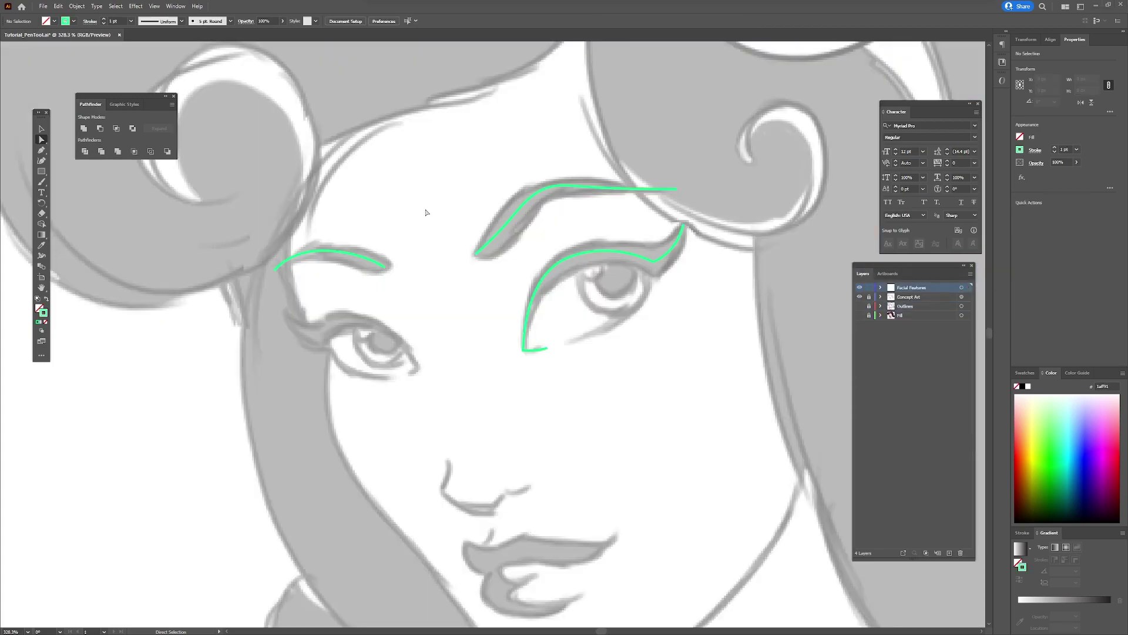
left_click_drag(599, 281, 643, 282)
key("p")
left_click(687, 259)
left_click_drag(537, 397, 376, 445)
key("a")
left_click_drag(680, 370, 699, 369)
left_click(689, 226)
key("Delete")
key("Delete")
Step: Redraw the right-hand eye's lower lid line from the inner corner to the outer corner and delete the stretch near the inner corner
left_click(447, 419)
key("Delete")
key("p")
left_click(387, 424)
mouse_move(636, 342)
left_mouse_down()
mouse_move(749, 265)
mouse_move(684, 304)
left_mouse_up()
left_click_drag(690, 223, 674, 177)
left_click_drag(636, 342, 628, 347)
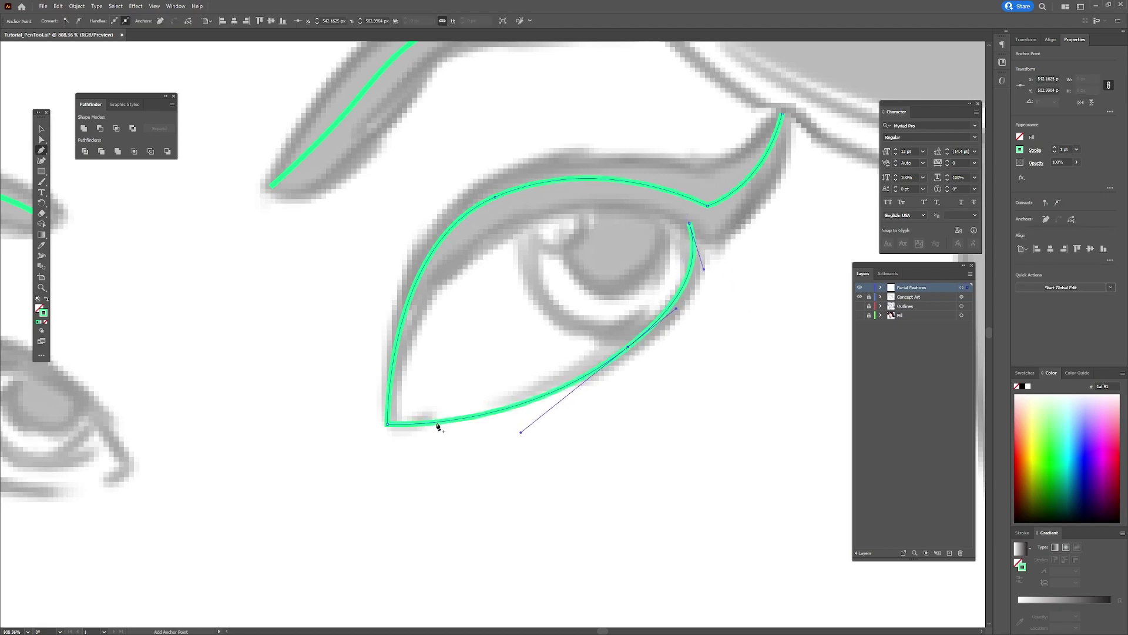
key("Delete")
Step: Draw a circle over the right-hand eye's iris and create a second concentric circle from it with Offset Path
left_click_drag(41, 171, 76, 183)
left_click_drag(563, 197, 659, 293)
key("v")
left_click(77, 6)
mouse_move(117, 217)
left_click(224, 248)
key("Return")
Step: Resize and position the concentric circles to match the right-hand eye's sketched iris and pupil
left_click_drag(713, 346, 701, 335)
left_click_drag(723, 330, 668, 330)
left_click_drag(668, 329, 776, 275)
Step: Duplicate the iris and pupil circles onto the left-hand eye and scale them to fit its sketched iris
left_click_drag(709, 216, 294, 315)
left_click_drag(398, 379, 331, 347)
left_click(419, 316)
mouse_move(423, 316)
left_mouse_down()
mouse_move(411, 315)
mouse_move(433, 317)
left_mouse_up()
left_click_drag(405, 322, 375, 322)
left_click(379, 322)
left_click_drag(564, 319, 521, 318)
Step: Draw the left-hand eye's lower lid line and its upper lash line with a winged outer corner
key("p")
left_click(299, 313)
left_click_drag(332, 358, 358, 368)
left_click_drag(310, 282, 312, 283)
left_click(283, 314)
left_click_drag(239, 277, 229, 244)
key("a")
left_click(357, 287)
left_click_drag(303, 271, 307, 269)
left_click(283, 313)
Step: Thicken the middle of the left-hand eye's lower lid line with the Width tool
key("z")
left_click_drag(488, 275, 319, 310)
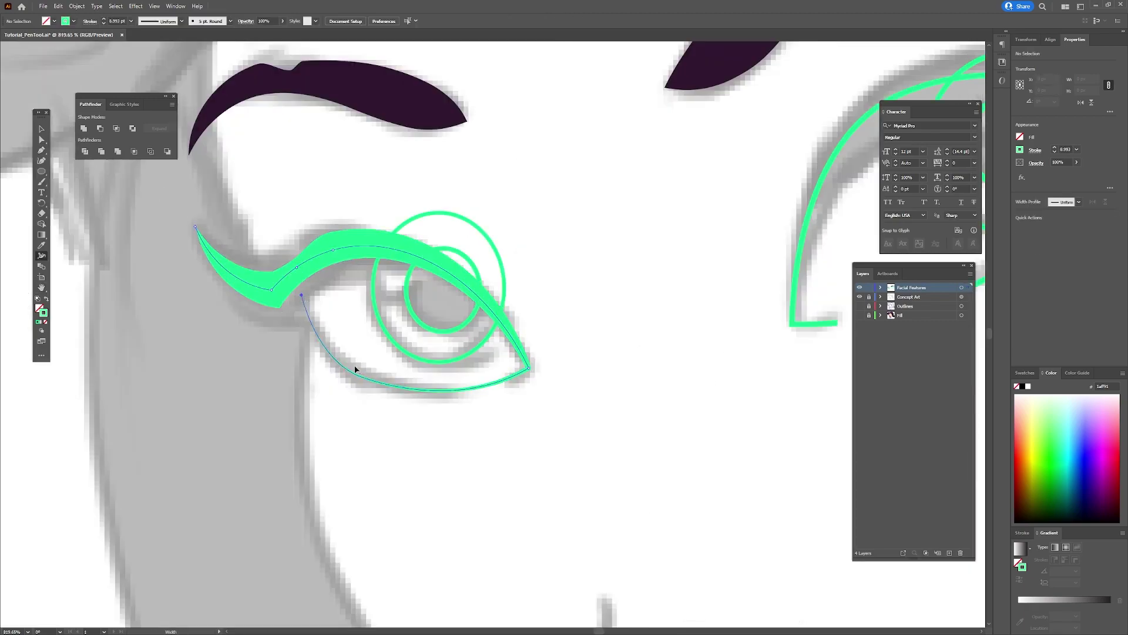
left_click_drag(411, 384, 412, 394)
Step: Shift the left-hand eye's lid anchors at the outer corner and move the lash wing's tip slightly inward
key("a")
left_click(300, 286)
mouse_move(282, 290)
left_mouse_down()
mouse_move(281, 306)
mouse_move(287, 295)
left_mouse_up()
left_click_drag(415, 256, 426, 260)
left_click(287, 295)
left_click_drag(196, 227, 207, 223)
left_click_drag(231, 283, 272, 298)
left_click(288, 295)
key("ctrl+z")
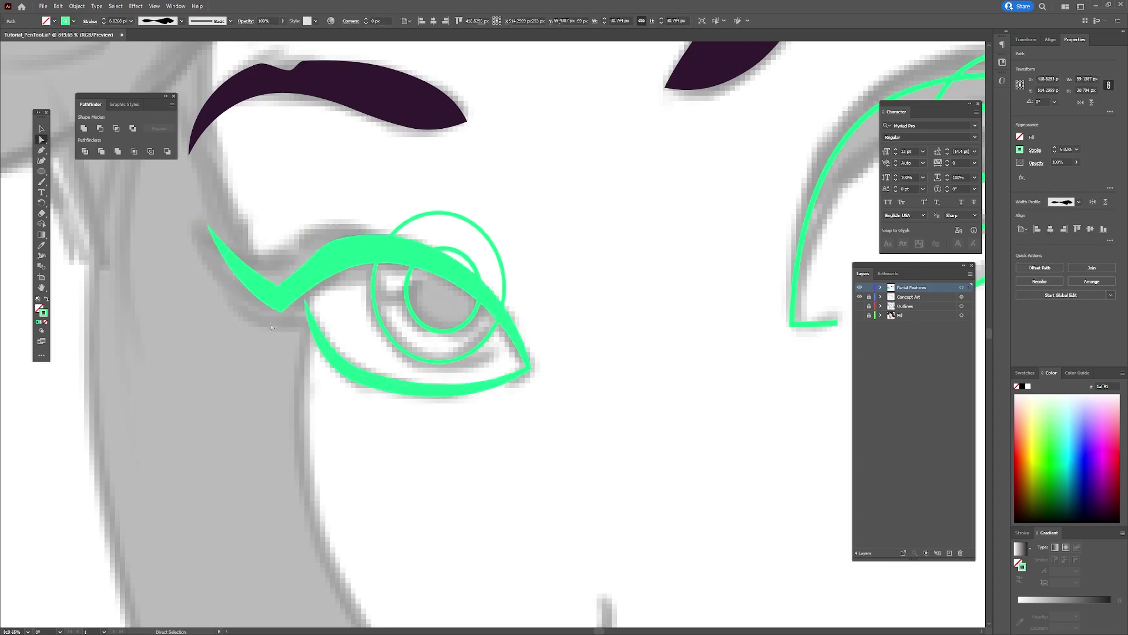
Step: Fine-tune the left-hand lash wing by lowering its tip anchor and reshaping the adjoining curve
scroll(264, 282, "up", 4)
key("ctrl+z")
mouse_move(145, 185)
left_mouse_down()
mouse_move(151, 235)
mouse_move(150, 200)
left_mouse_up()
left_click(300, 236)
left_click_drag(300, 237, 262, 244)
Step: Give the right-hand eye's upper lash line a variable width, tapered at the ends and thick along the lid and wing
key("shift+w")
scroll(429, 290, "down", 4)
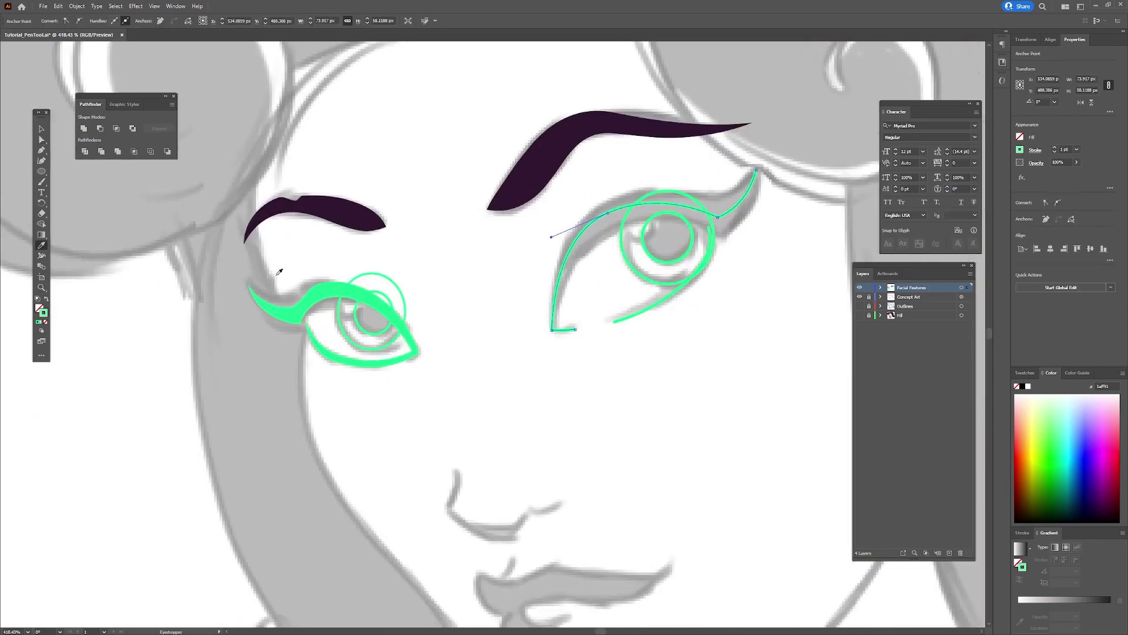
scroll(697, 217, "up", 3)
left_click_drag(514, 261, 515, 261)
left_click_drag(441, 398, 448, 390)
left_click_drag(486, 247, 496, 259)
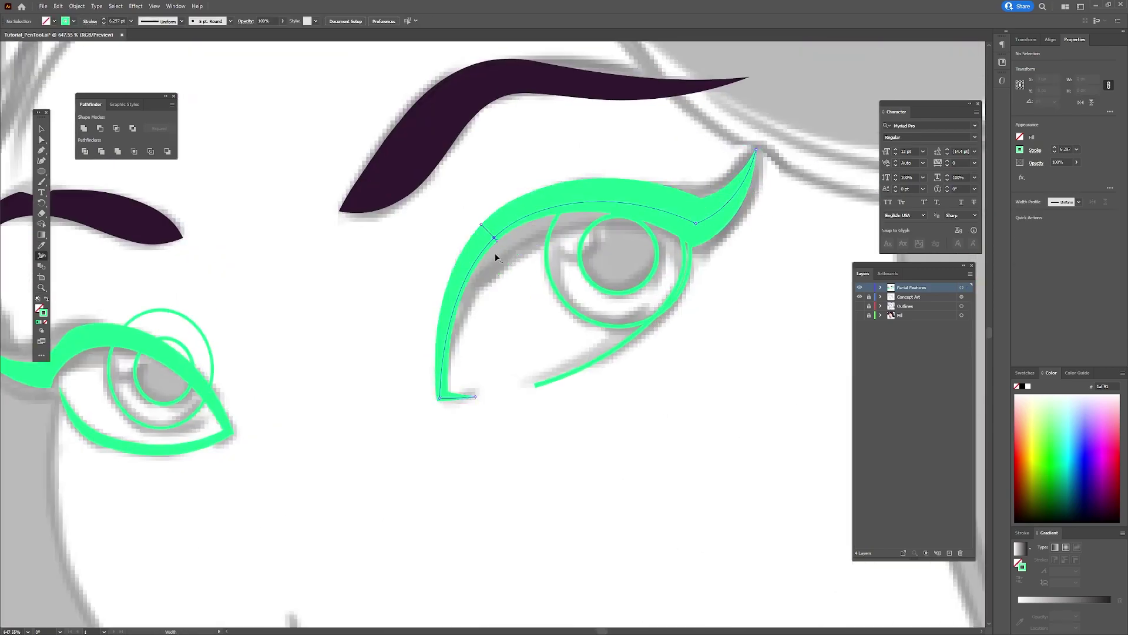
key("z")
left_click_drag(653, 253, 613, 261)
scroll(493, 332, "up", 4)
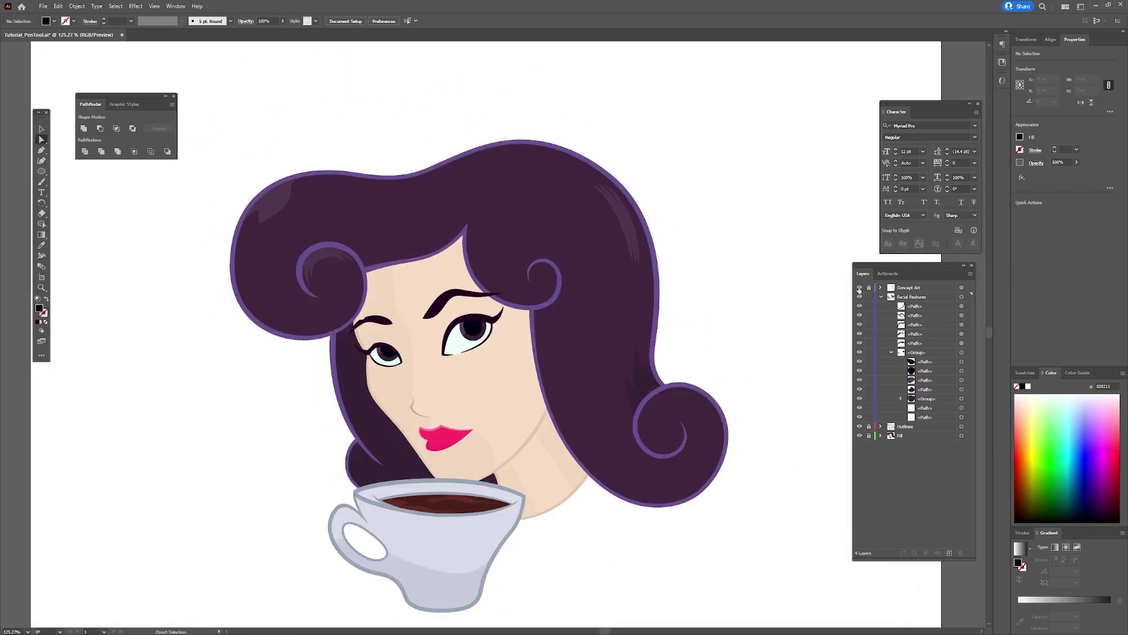
Step: With the Concept Art layer hidden, add a black upright ellipse about 12 by 19 px over the right-hand iris and save the file
left_click(859, 288)
scroll(445, 348, "up", 4)
left_click(42, 171)
left_click_drag(514, 269, 540, 312)
double_click(39, 308)
left_click(617, 300)
scroll(484, 298, "up", 4)
left_click_drag(611, 291, 597, 291)
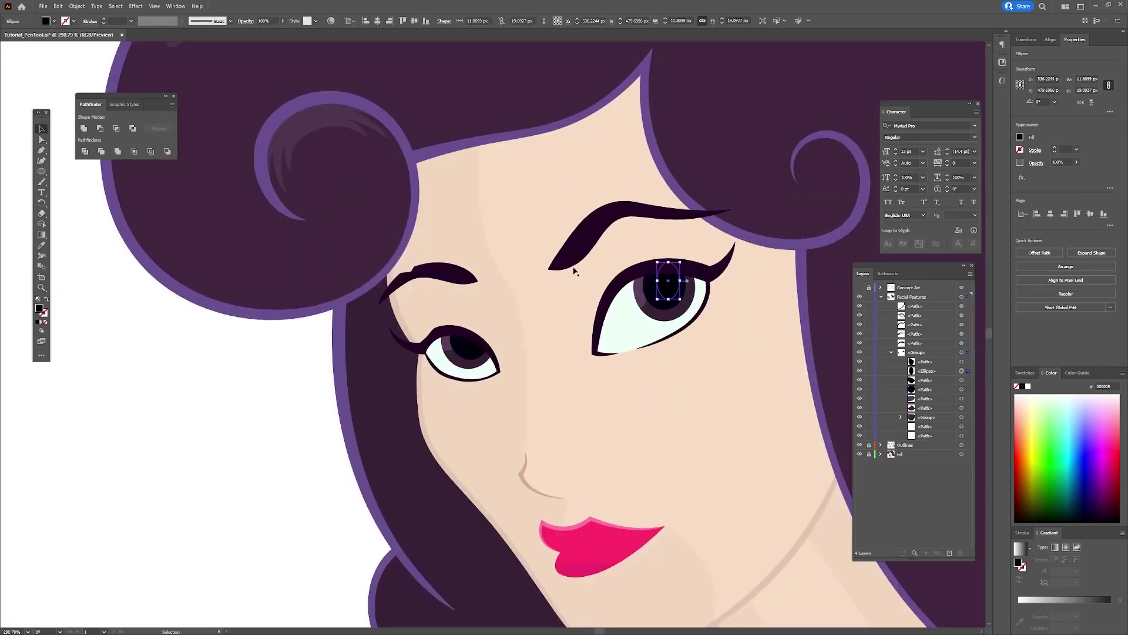
left_click(575, 270)
key("ctrl+s")
Step: Start a dark hair-shadow path on the Fill layer from the cup's rim up the face's left edge and into the hair
key("z")
left_click_drag(669, 330, 683, 408)
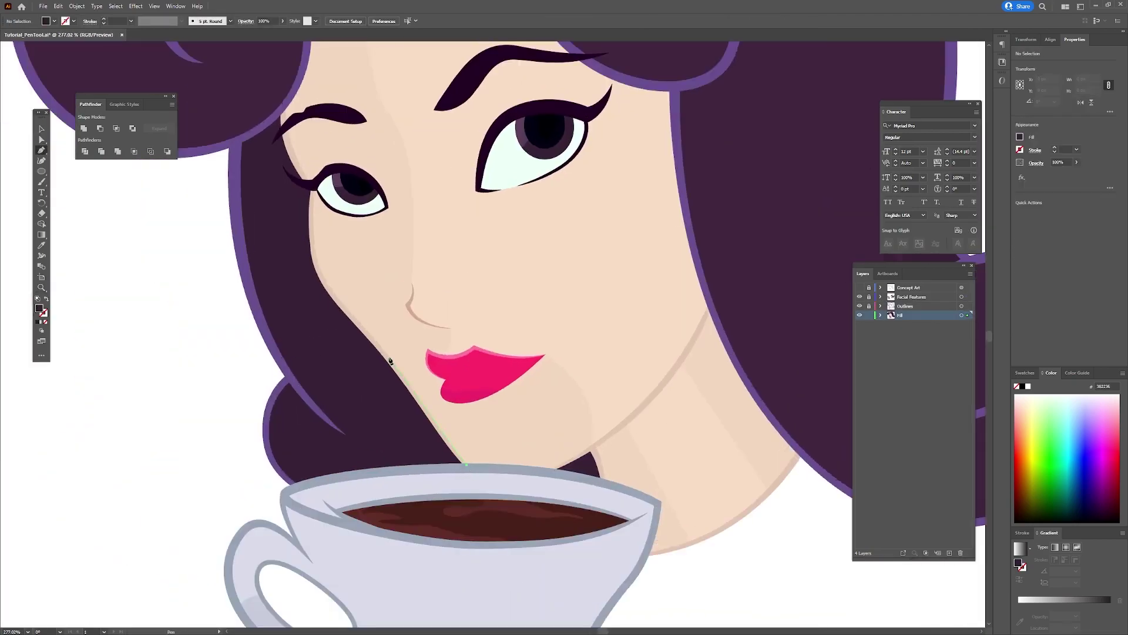
left_click(382, 352)
left_click_drag(393, 390, 404, 409)
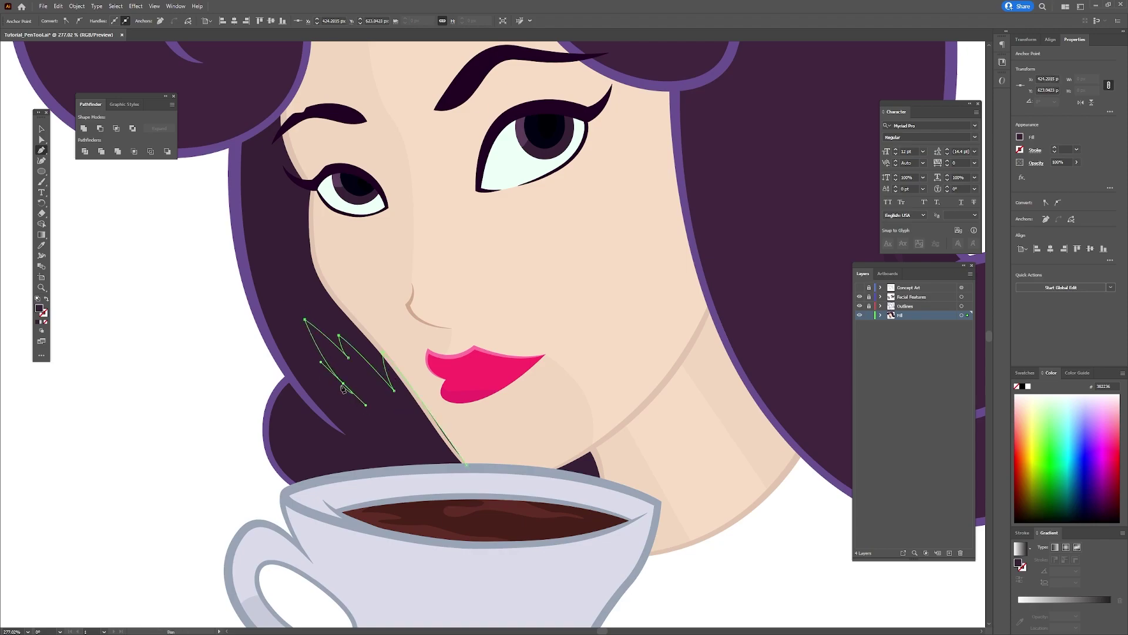